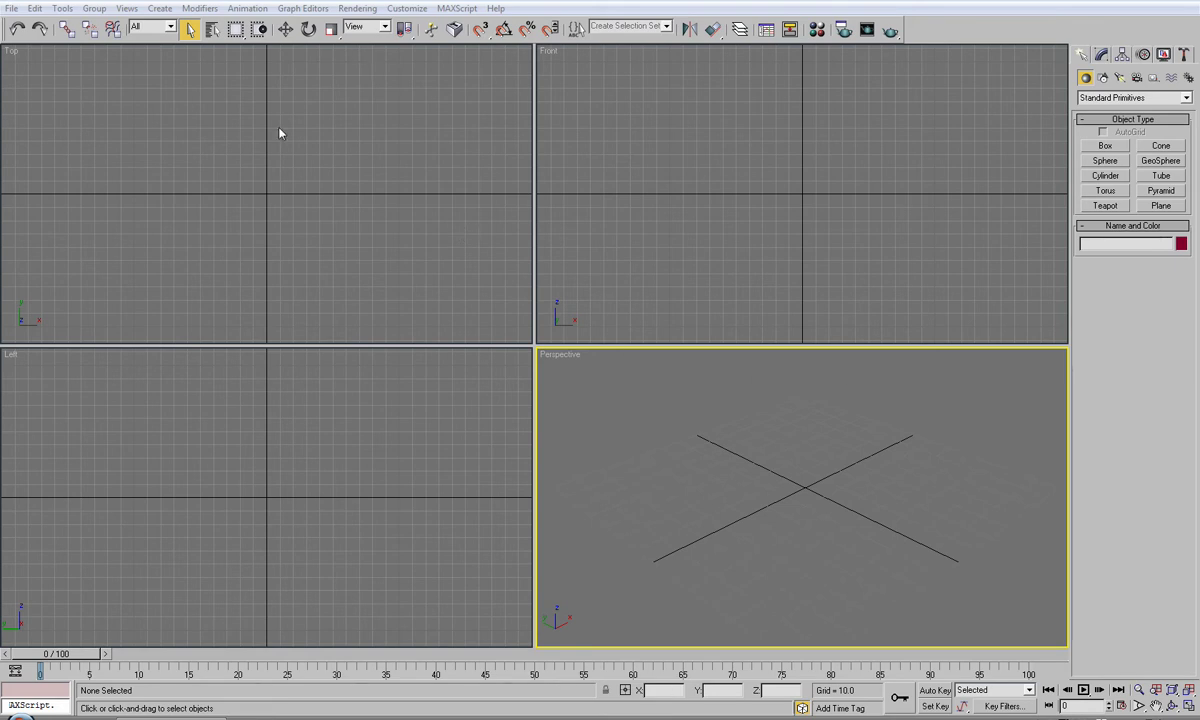
Step: Activate the Top, Front, Left and Perspective viewports in turn, ending on Perspective
left_click(335, 193)
left_click(656, 185)
left_click(383, 522)
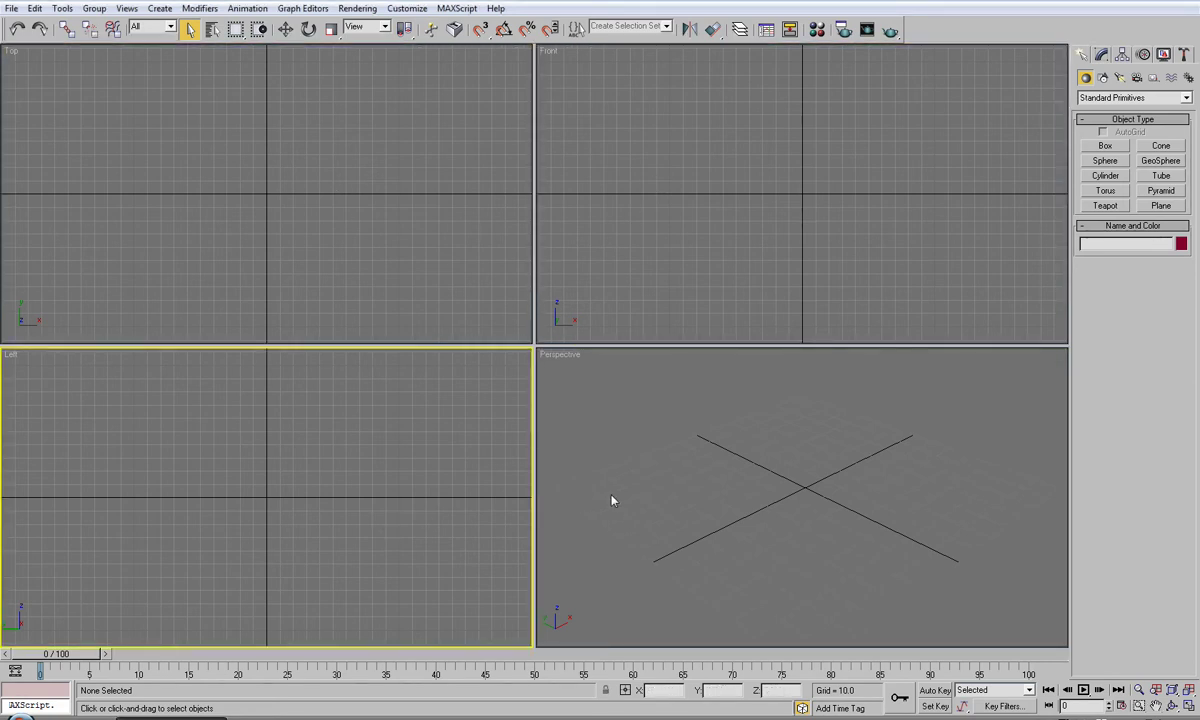
left_click(613, 498)
left_click(266, 528)
left_click(312, 296)
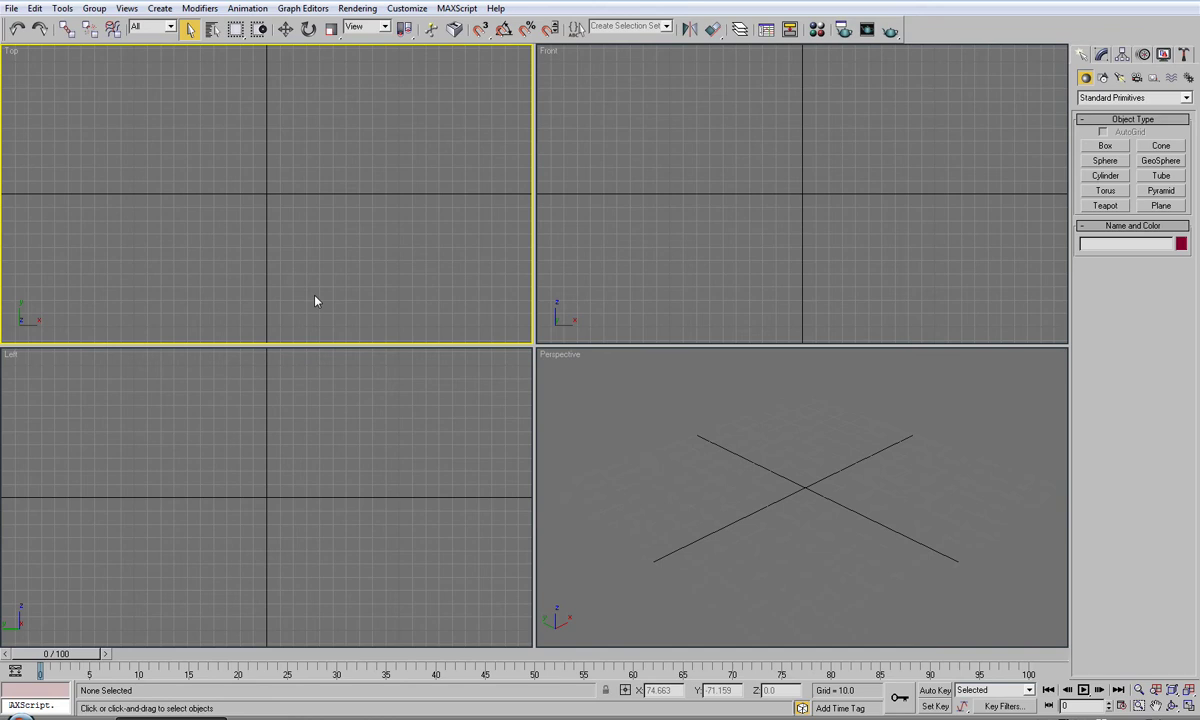
left_click(600, 280)
left_click(789, 526)
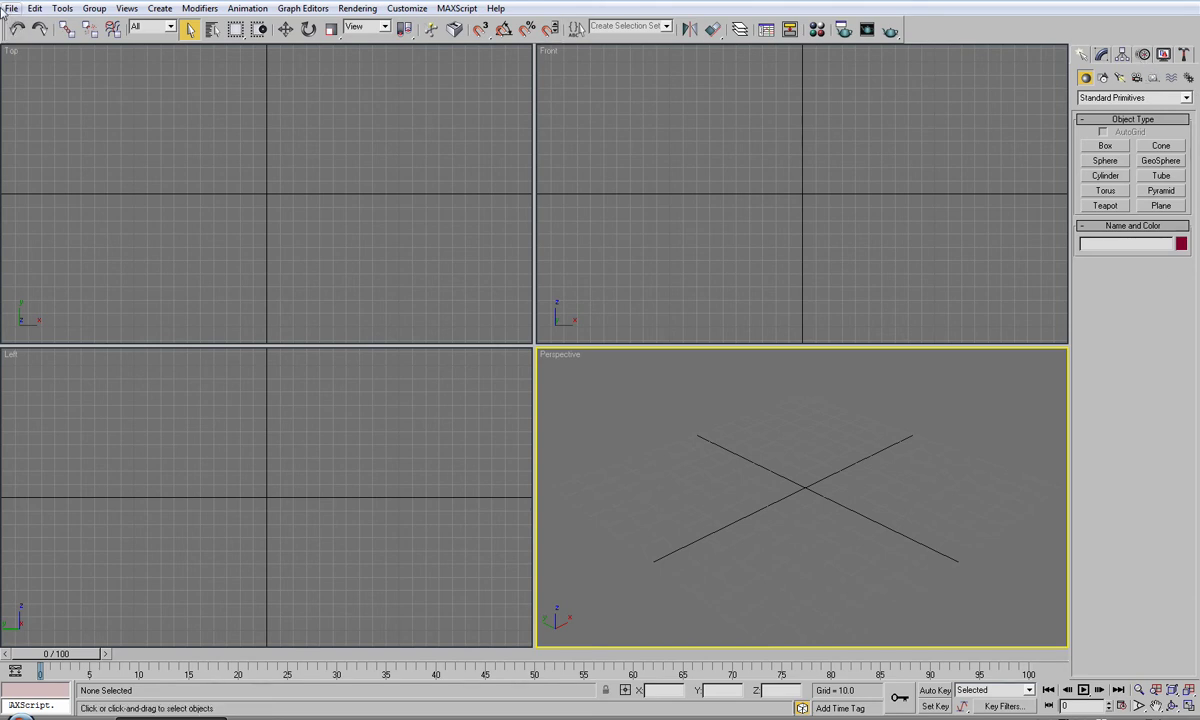
Step: Browse the File, Edit, Tools and Group menus without choosing a command
left_click(13, 10)
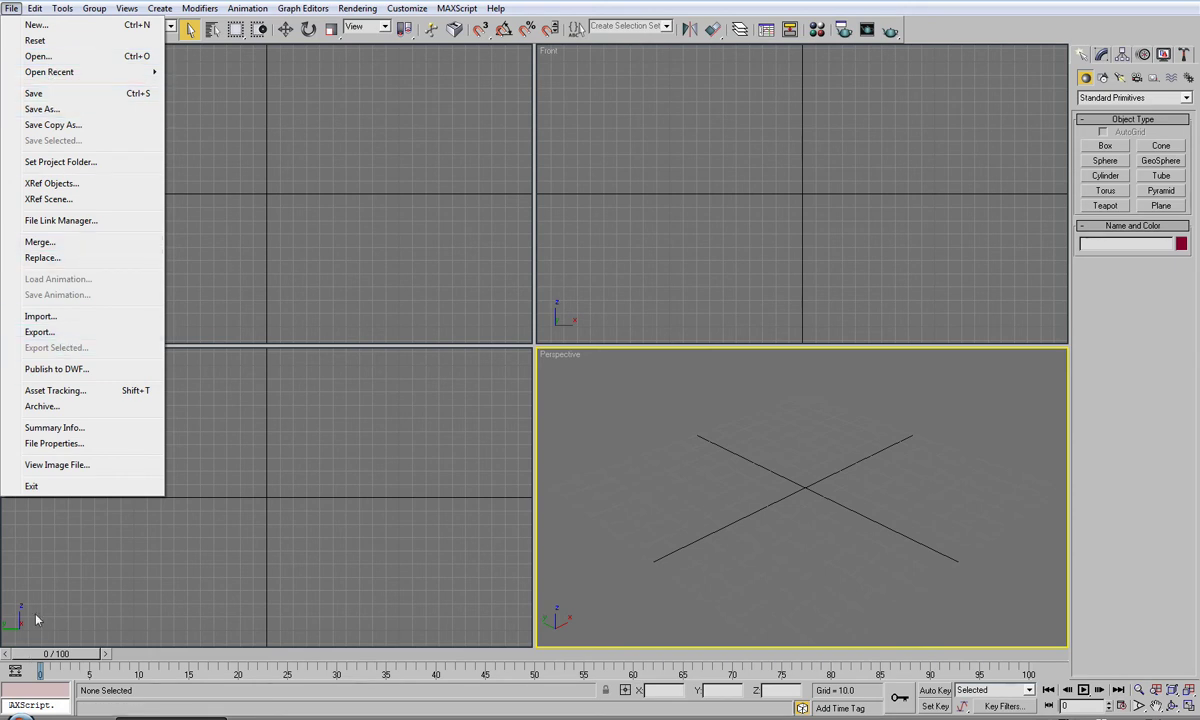
left_click(62, 8)
left_click(36, 8)
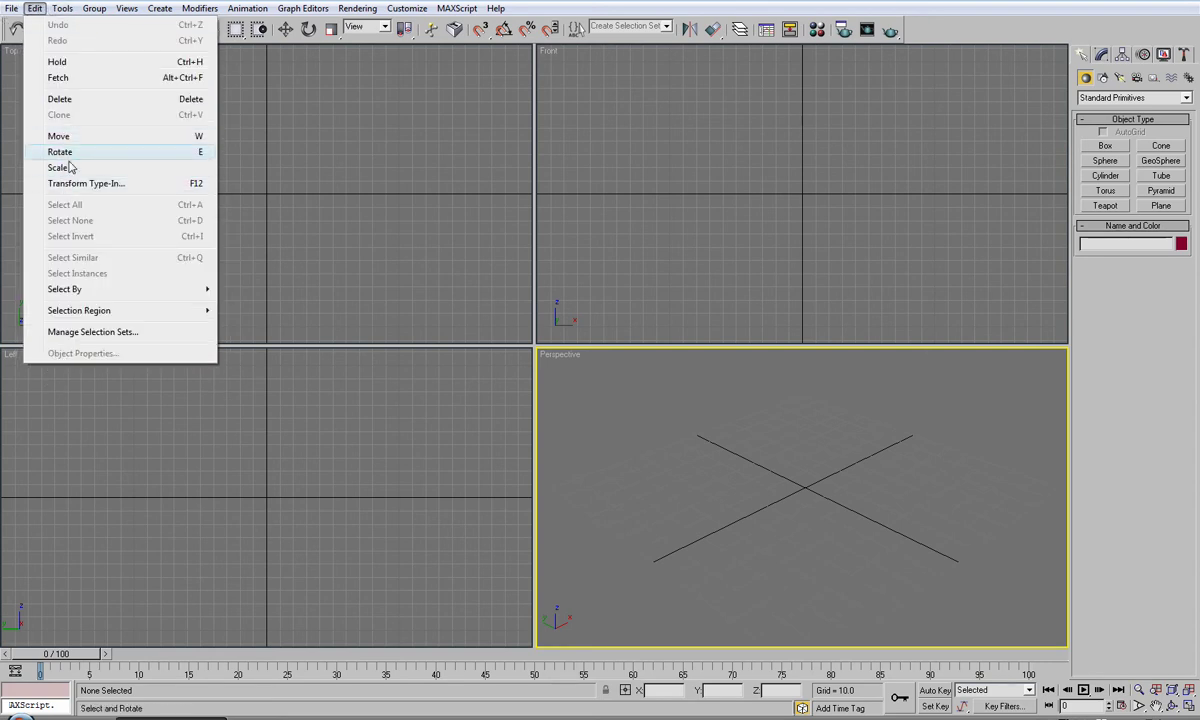
mouse_move(63, 12)
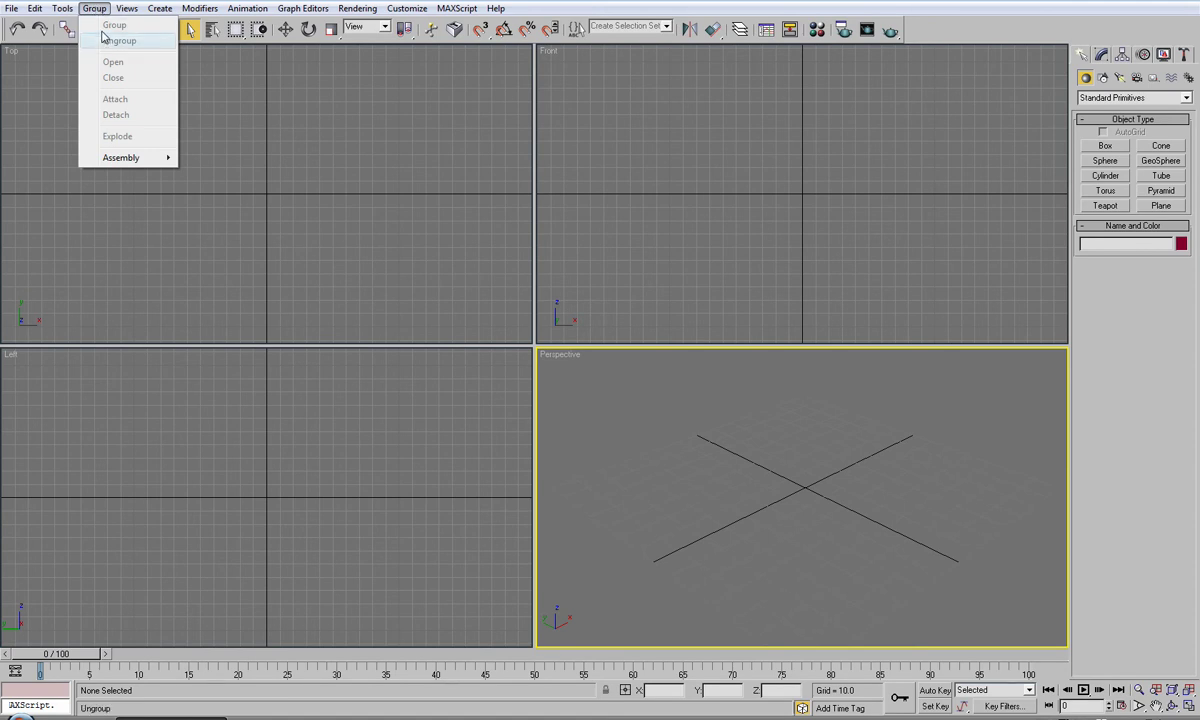
key("Escape")
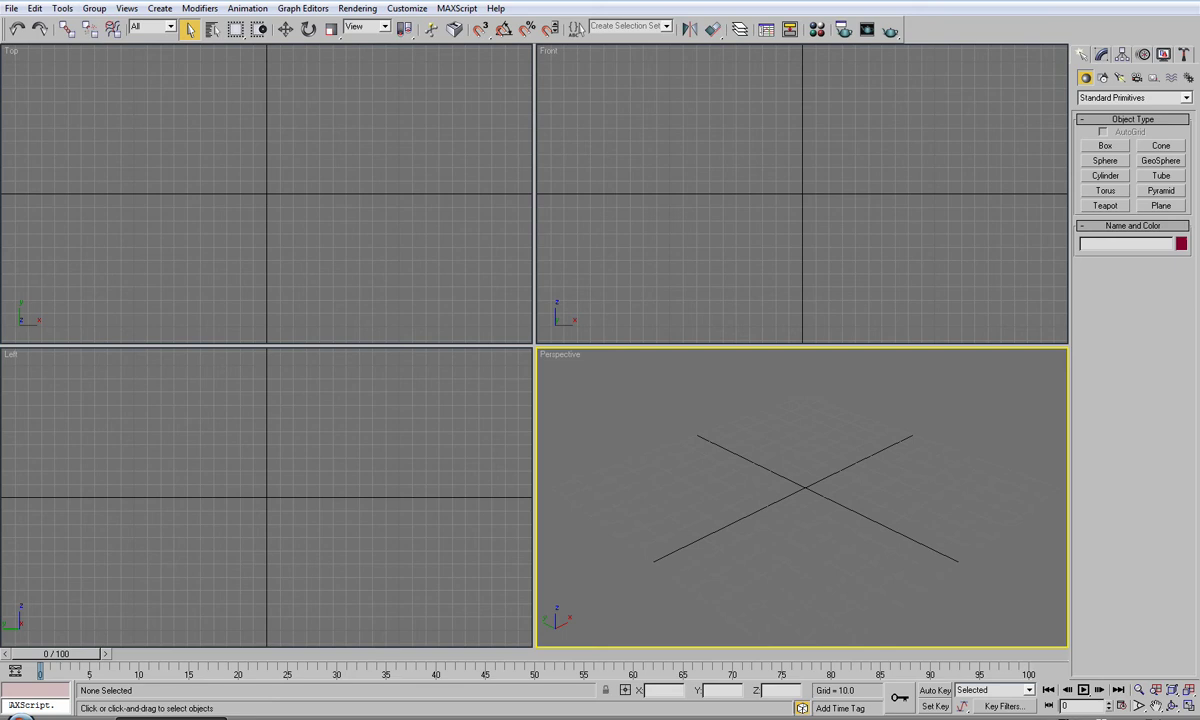
Step: Look through the Views, Rendering and Help menus and the Select by Name list without choosing anything
left_click(127, 10)
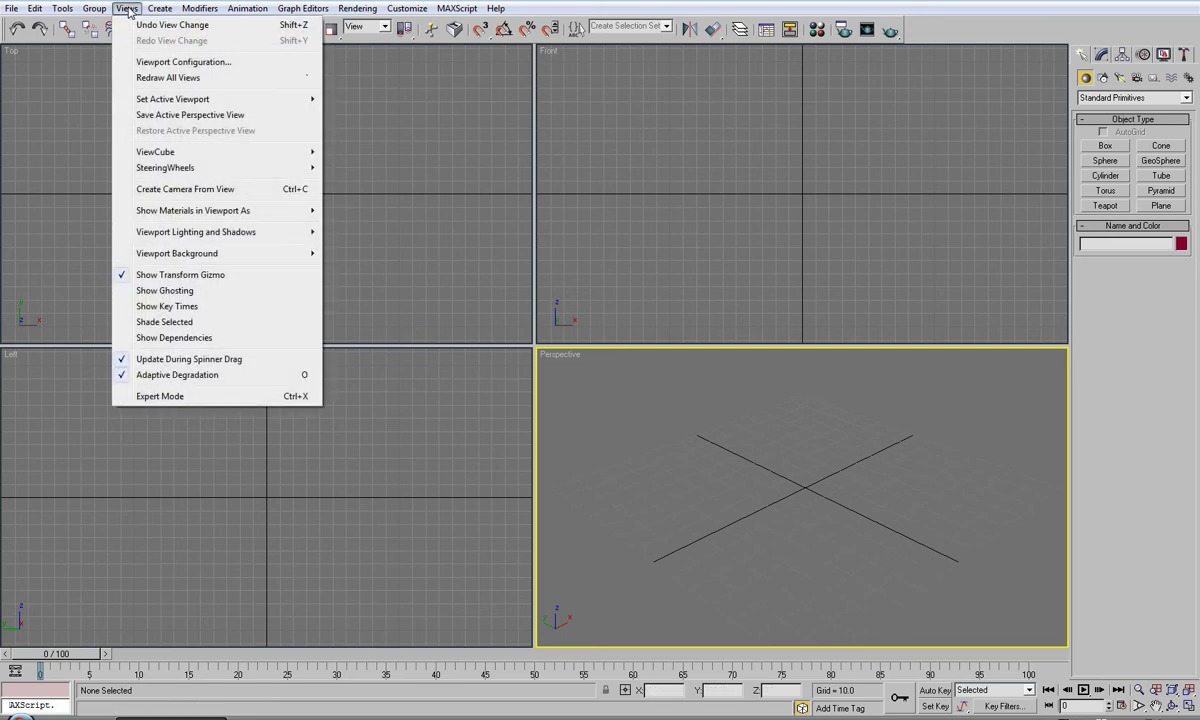
mouse_move(160, 8)
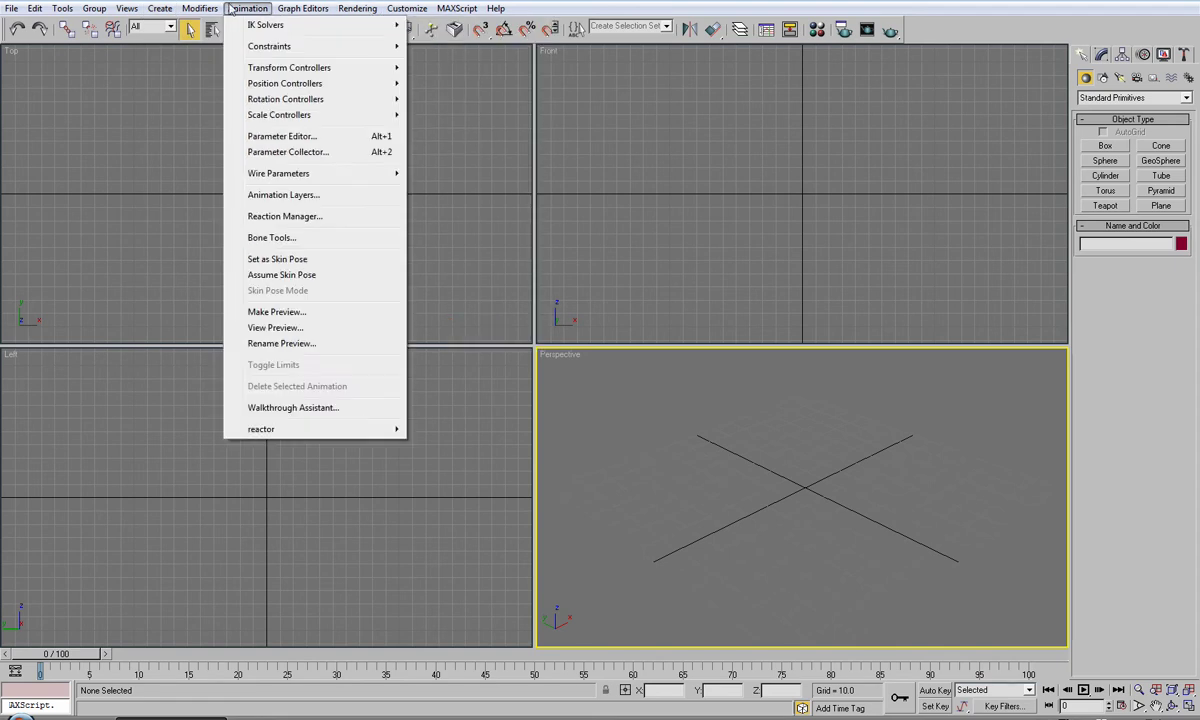
mouse_move(196, 10)
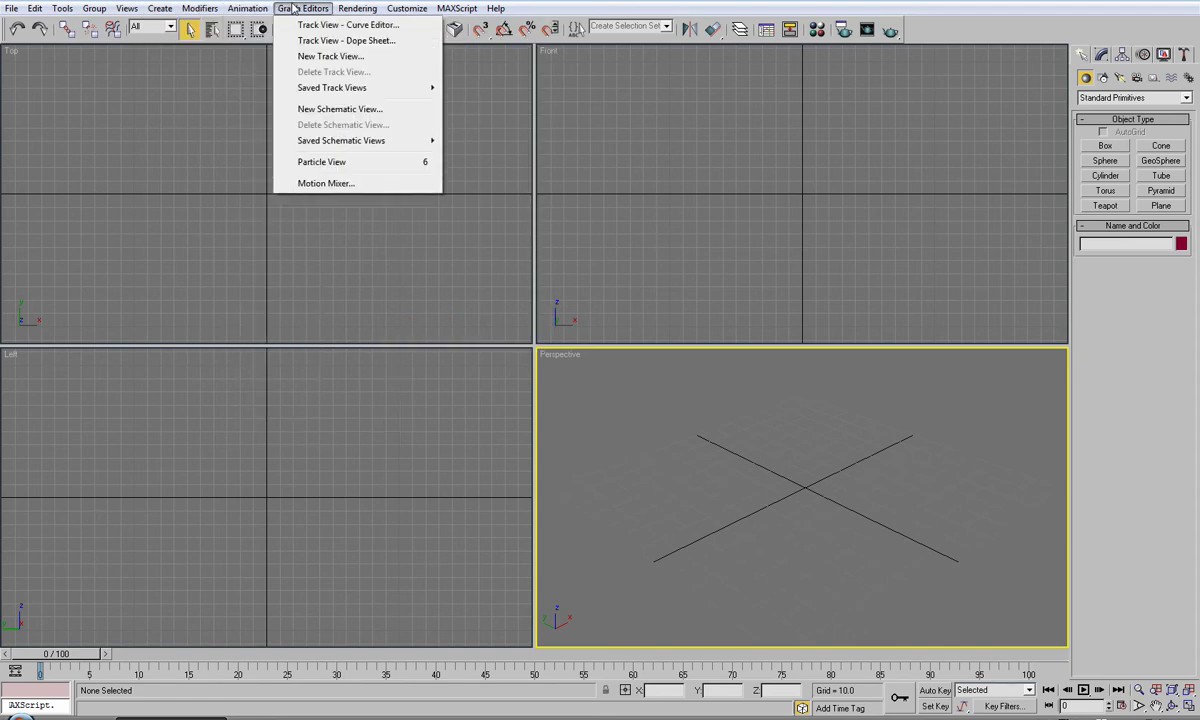
mouse_move(358, 9)
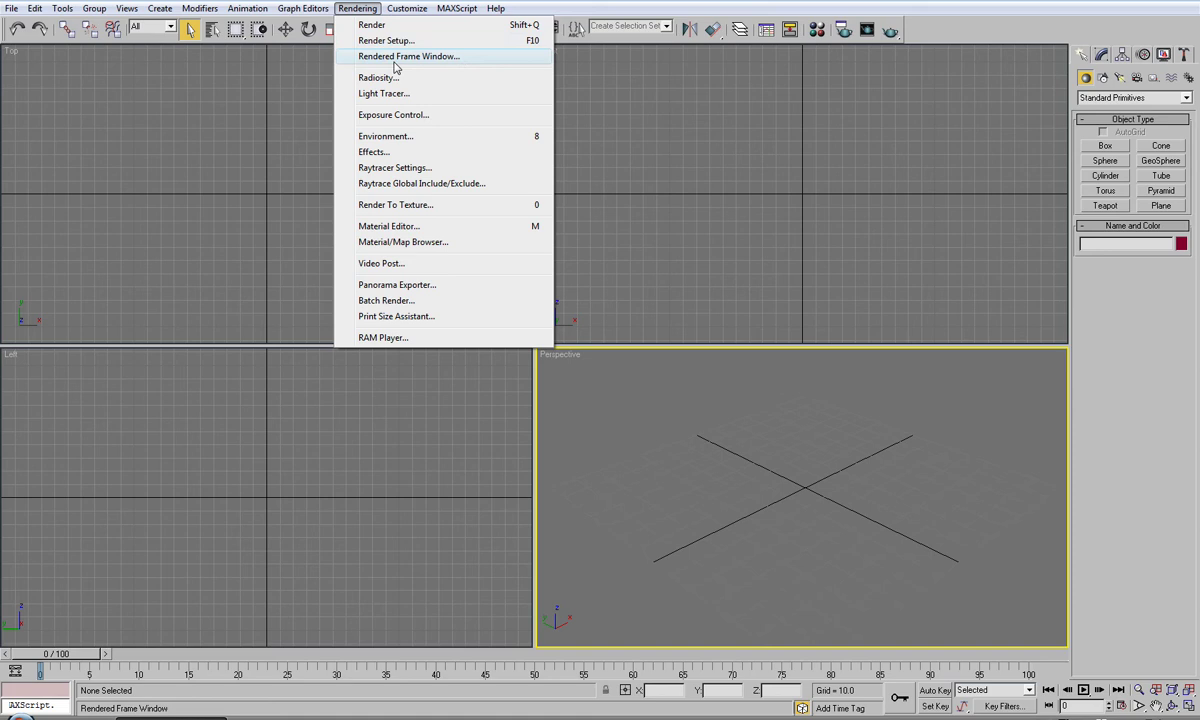
left_click(358, 8)
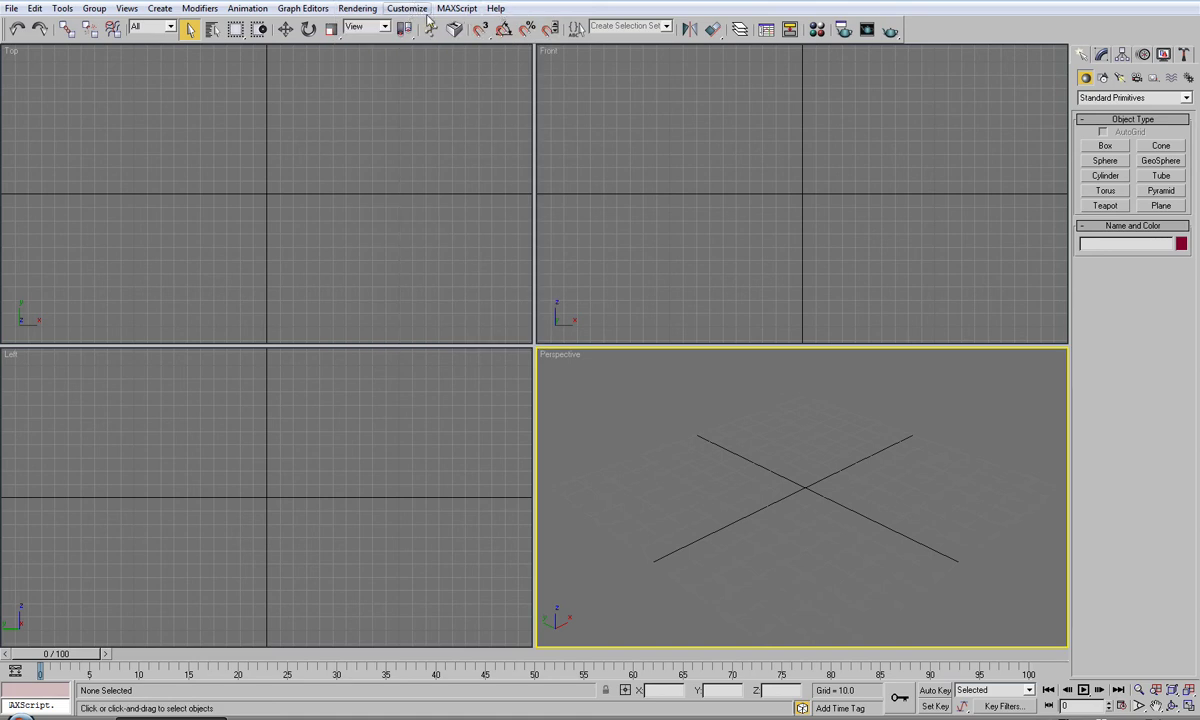
left_click(496, 9)
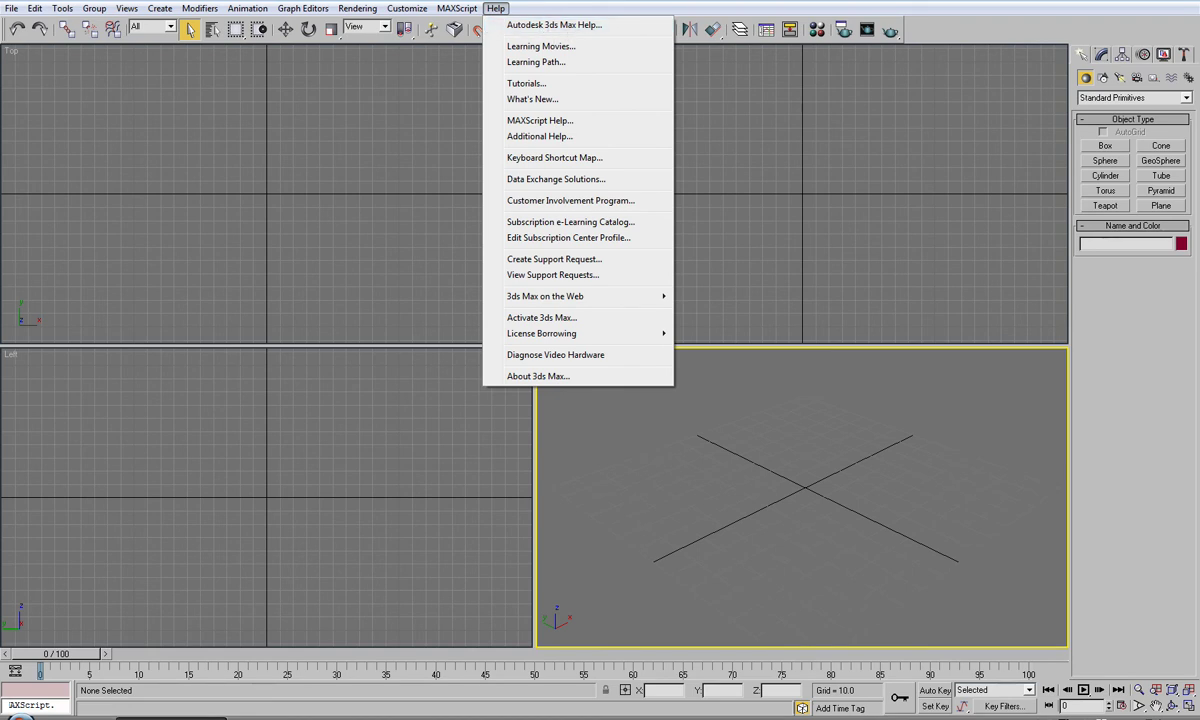
left_click(536, 20)
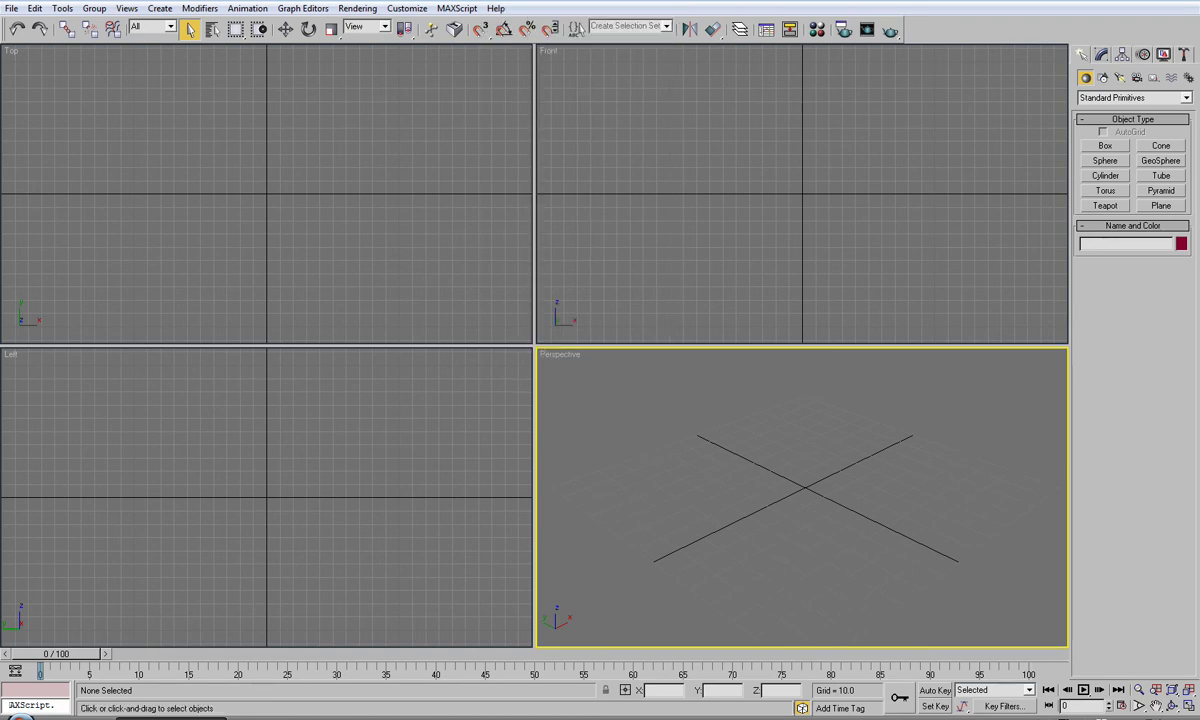
left_click(216, 31)
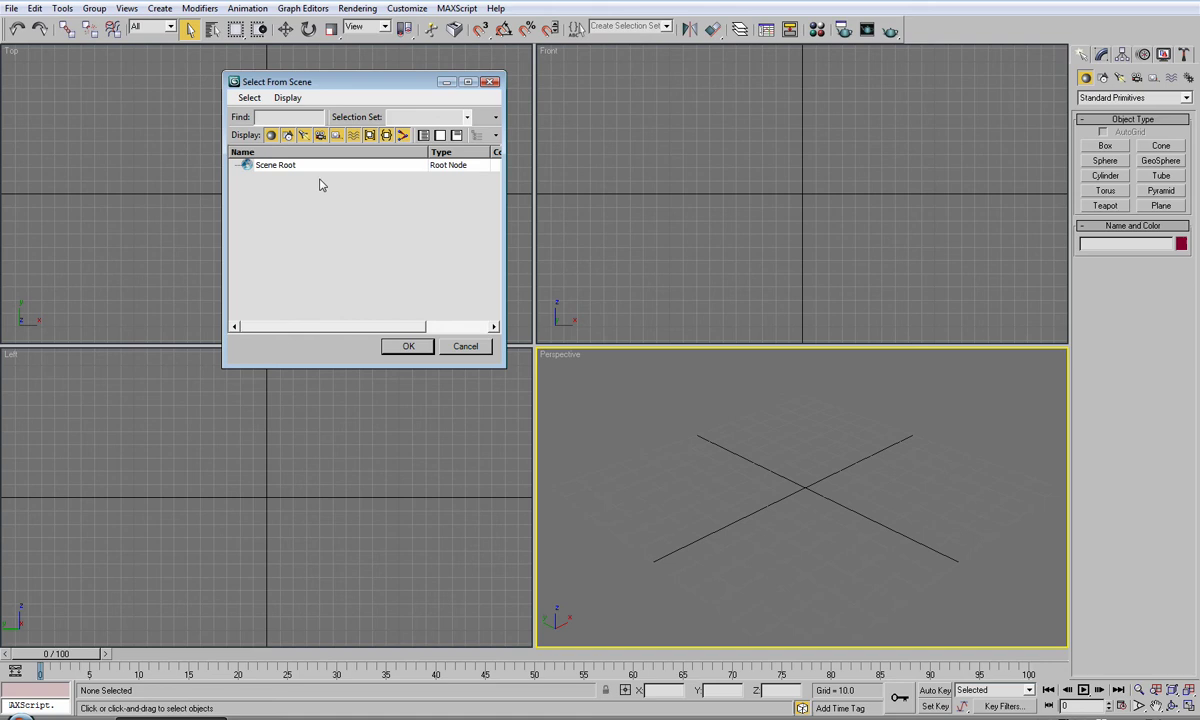
left_click(466, 346)
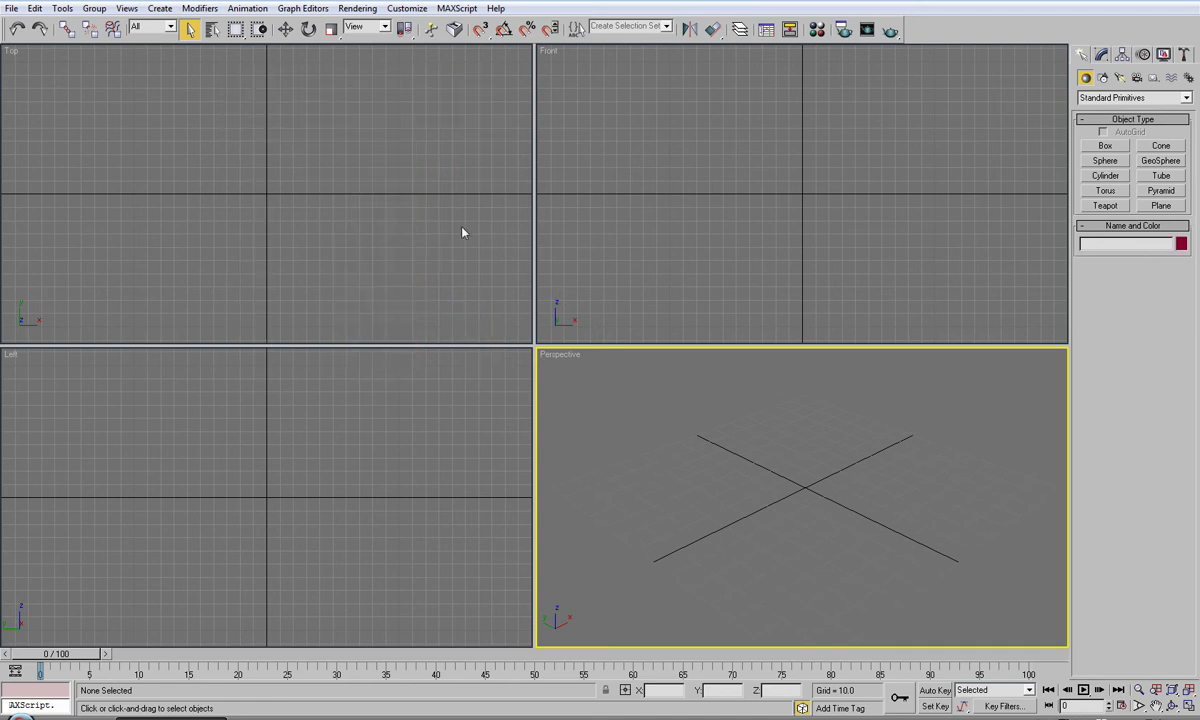
Step: Try Move, Rotate and Scale, turn on 3D and angle snaps, and finish on Select and Rotate
left_click(285, 30)
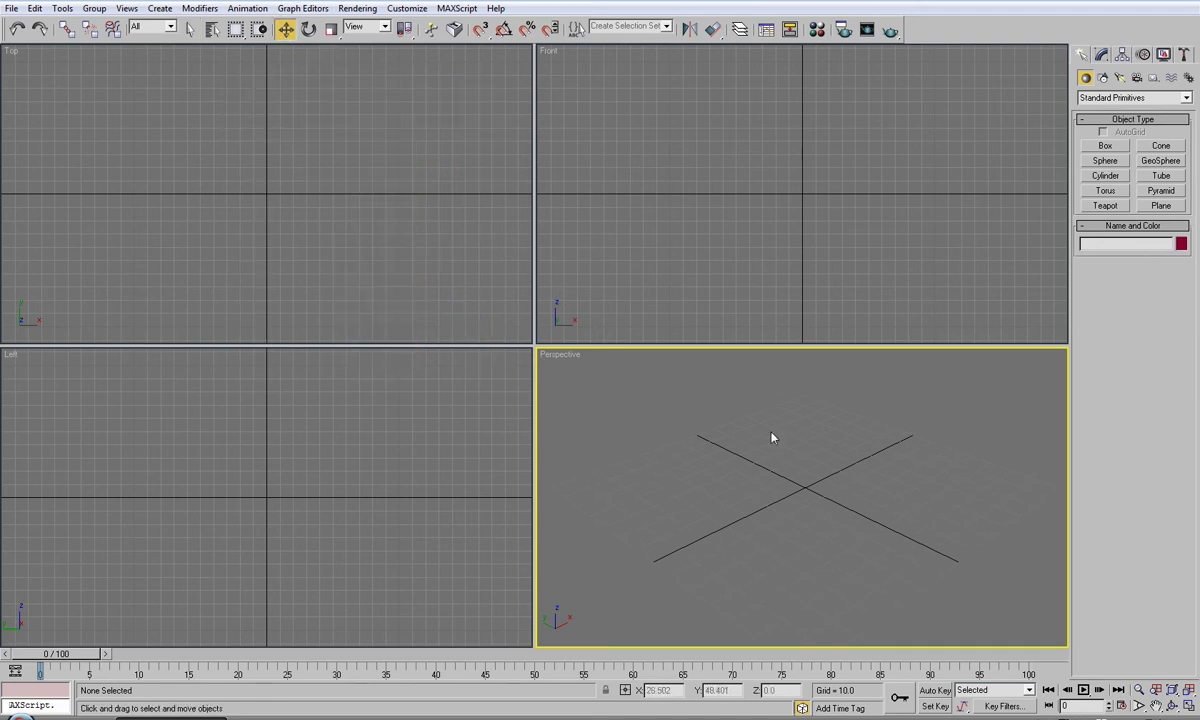
left_click(309, 29)
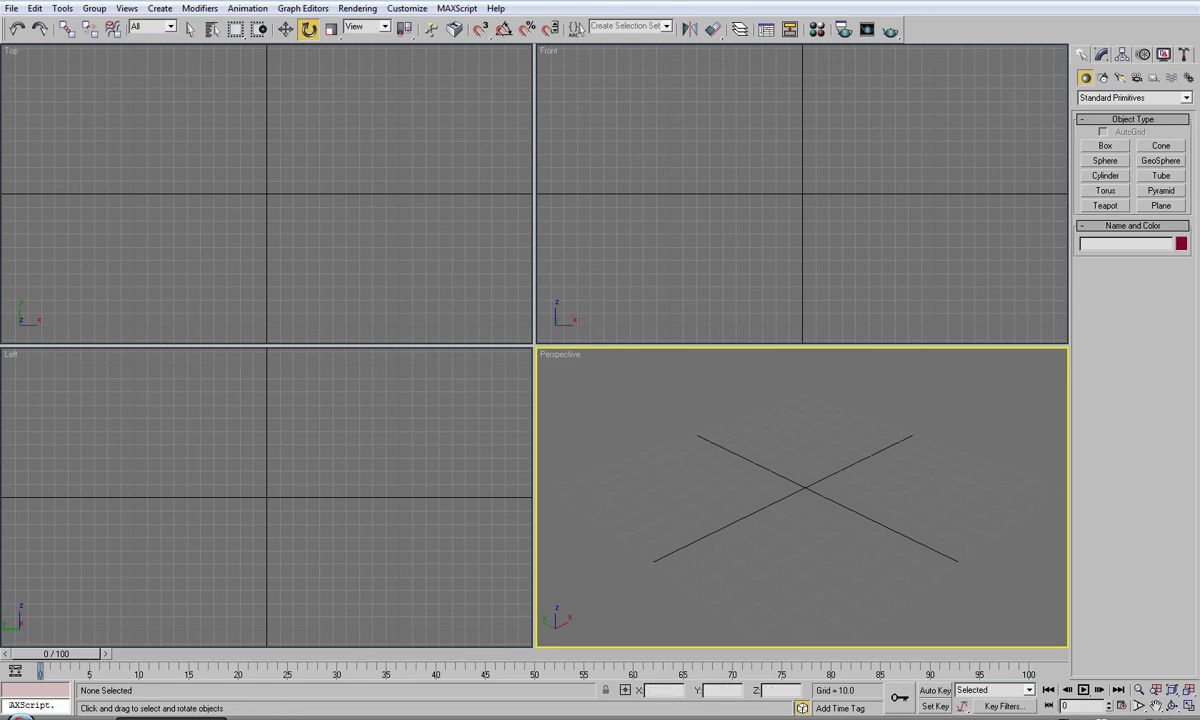
left_click(333, 30)
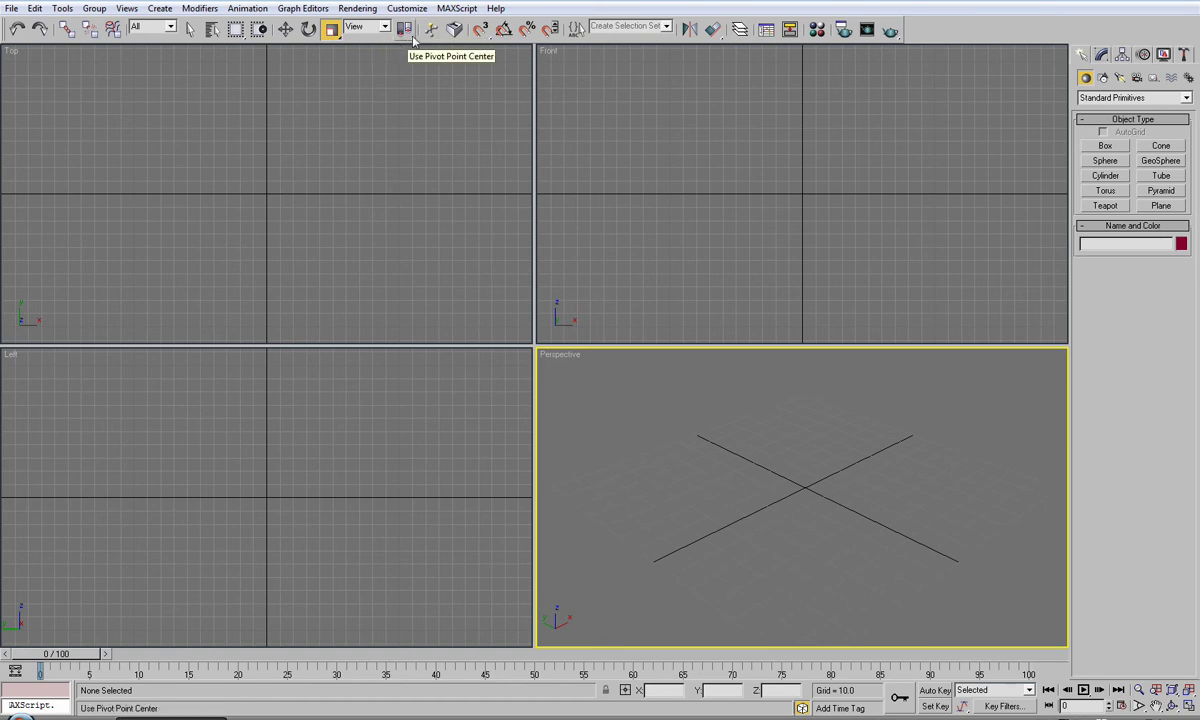
left_click(481, 36)
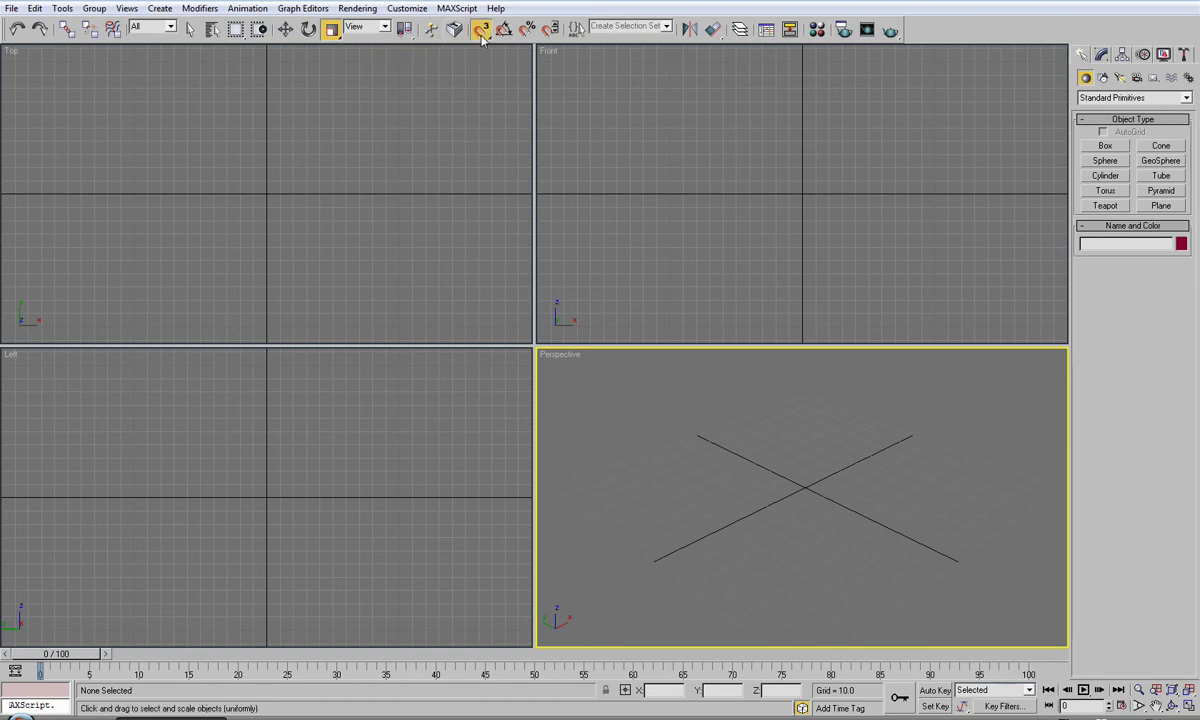
middle_click_drag(854, 169, 764, 222)
scroll(764, 222, "down", 3)
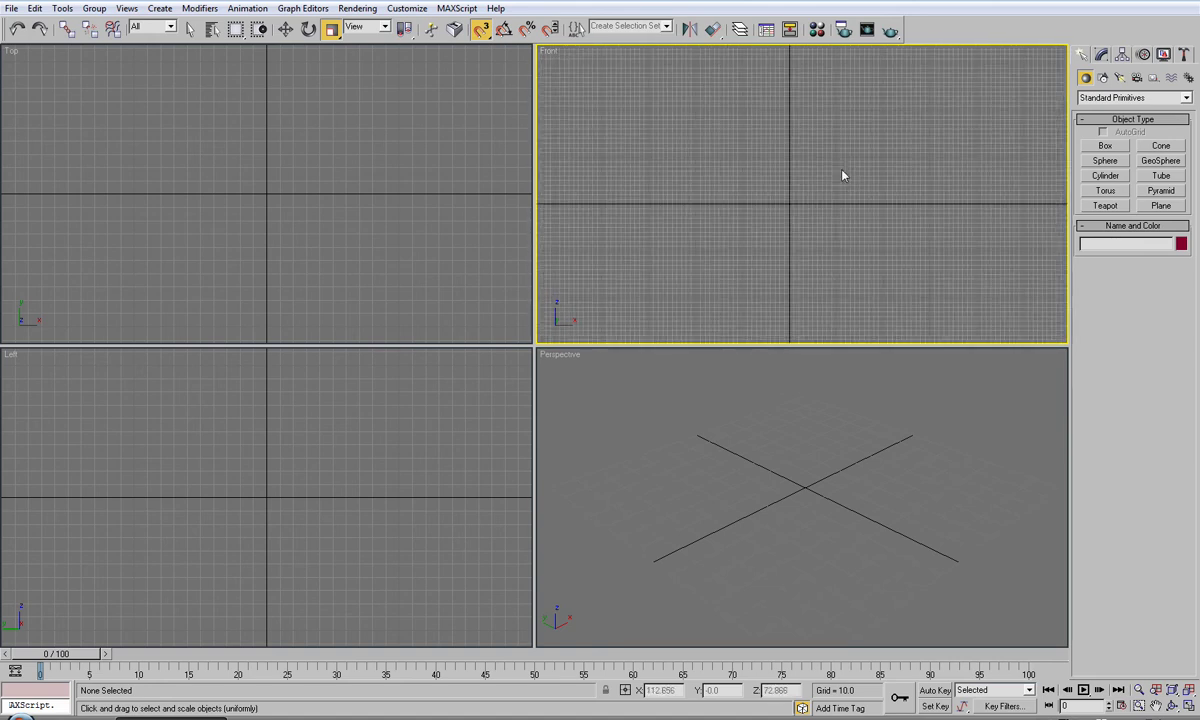
left_click(330, 124)
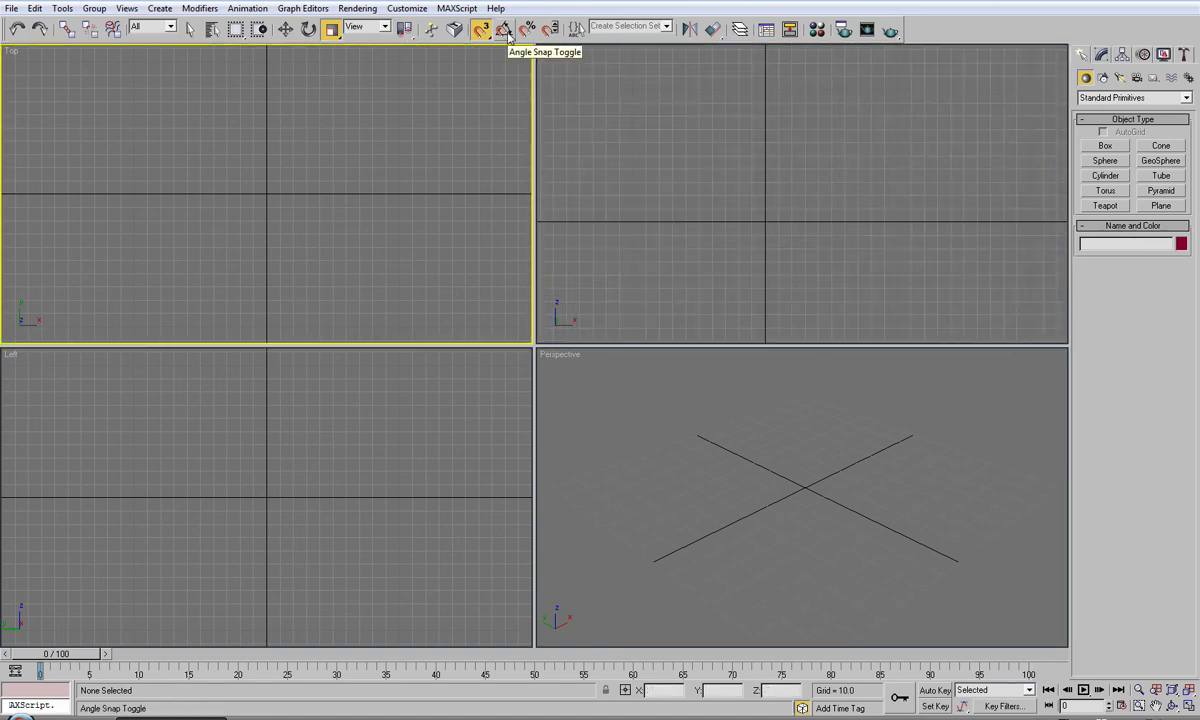
left_click(505, 30)
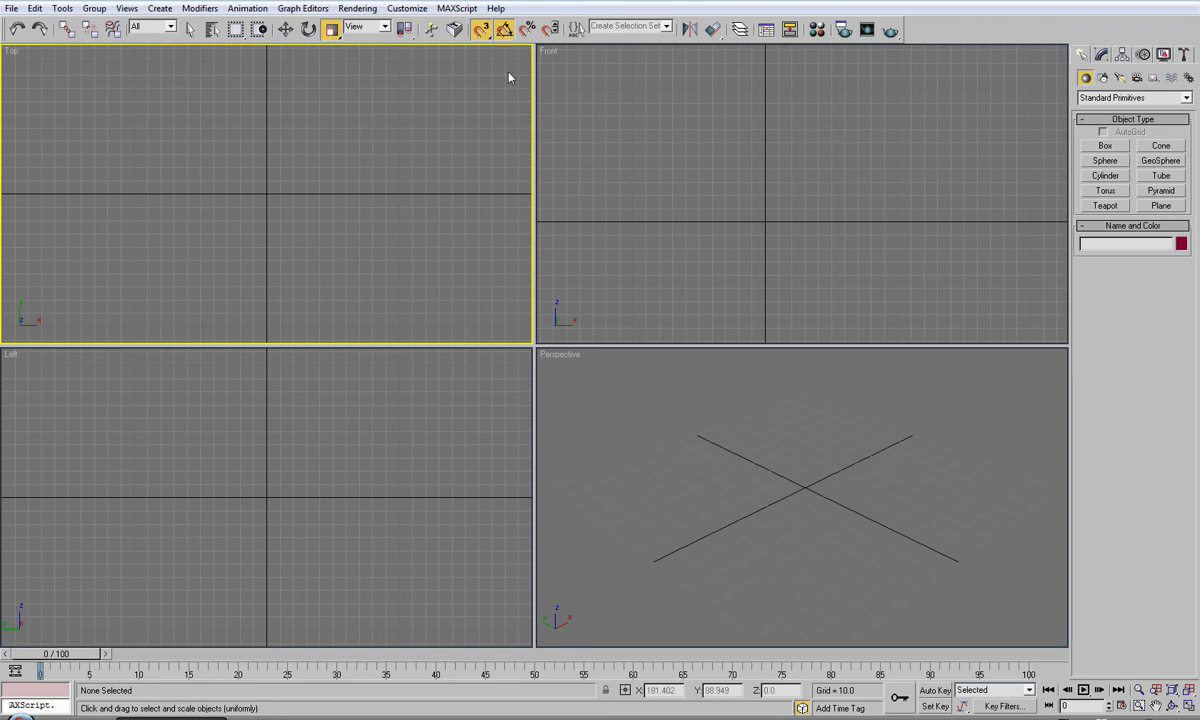
left_click(308, 29)
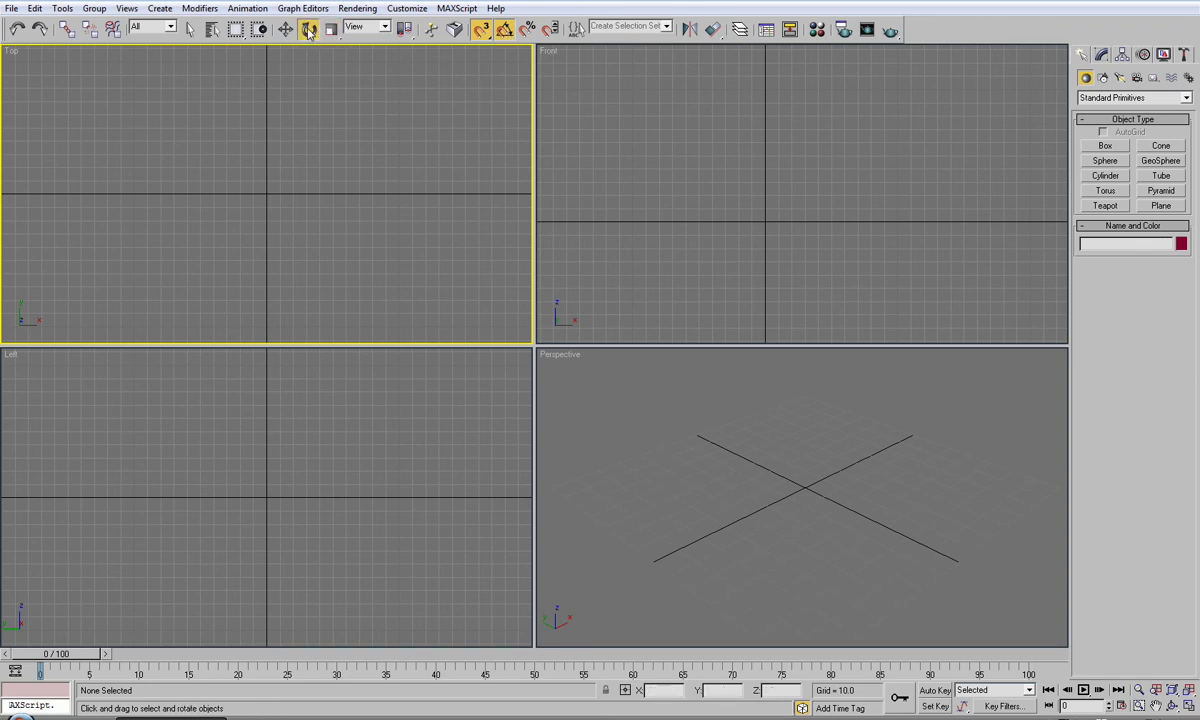
mouse_move(801, 525)
middle_mouse_down()
mouse_move(774, 536)
mouse_move(798, 504)
middle_mouse_up()
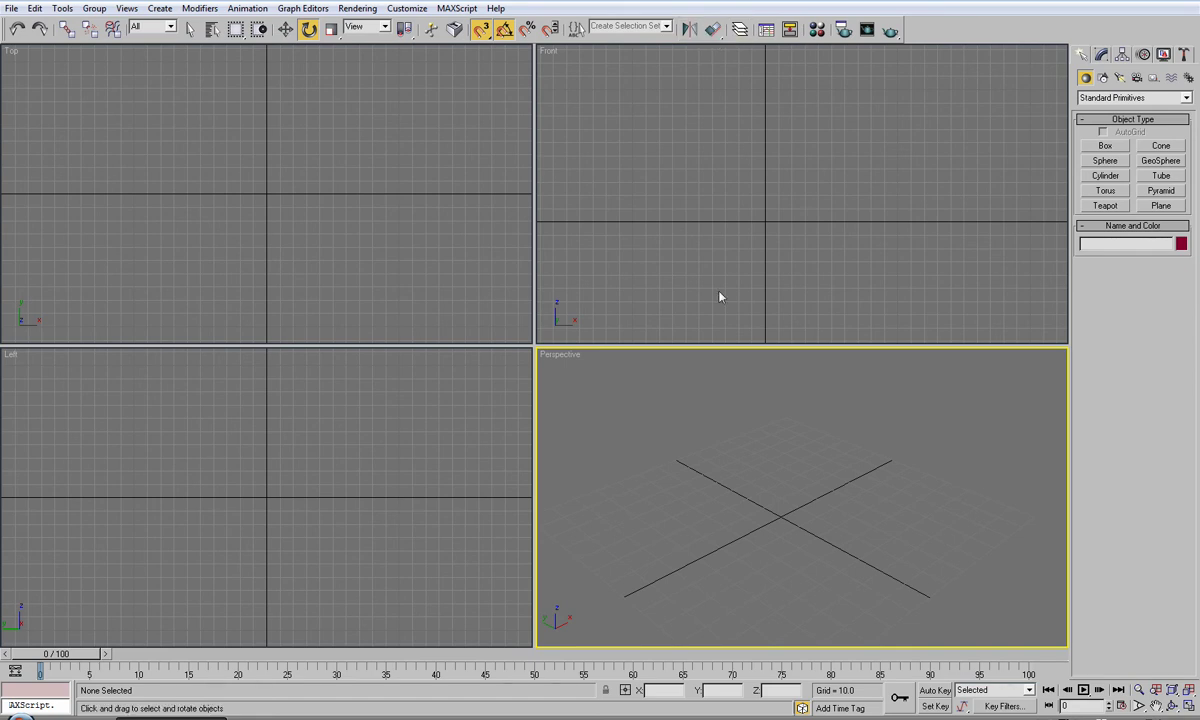
Step: Drag the time slider to frame 100, then zoom the Perspective and Front views in and back out
mouse_move(55, 654)
left_mouse_down()
mouse_move(1010, 655)
mouse_move(45, 655)
mouse_move(215, 670)
mouse_move(776, 668)
mouse_move(52, 668)
left_mouse_up()
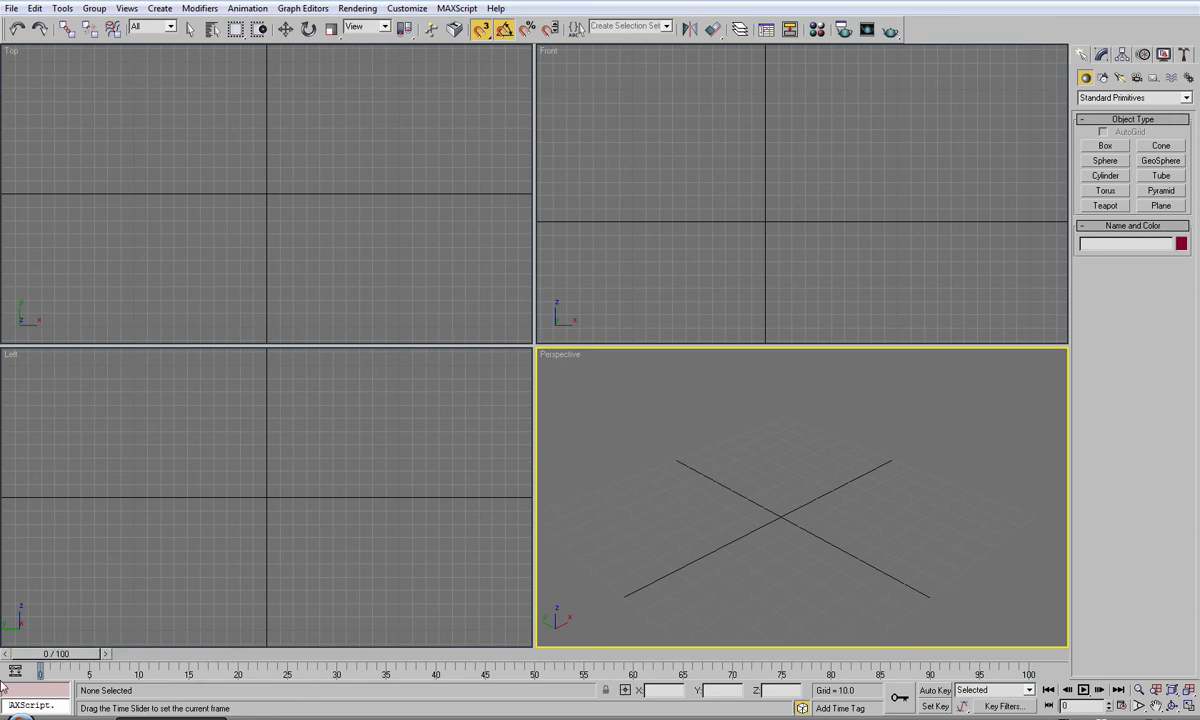
key("e")
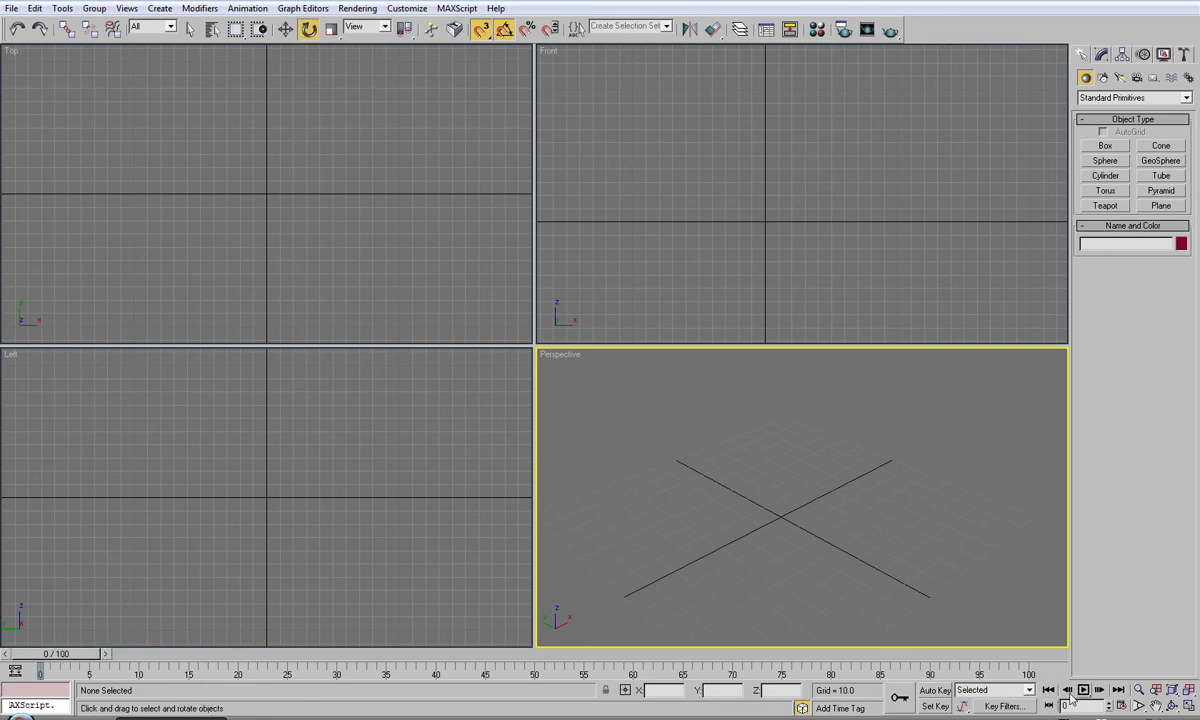
left_click(1140, 691)
mouse_move(884, 568)
left_mouse_down()
mouse_move(855, 490)
mouse_move(871, 584)
left_mouse_up()
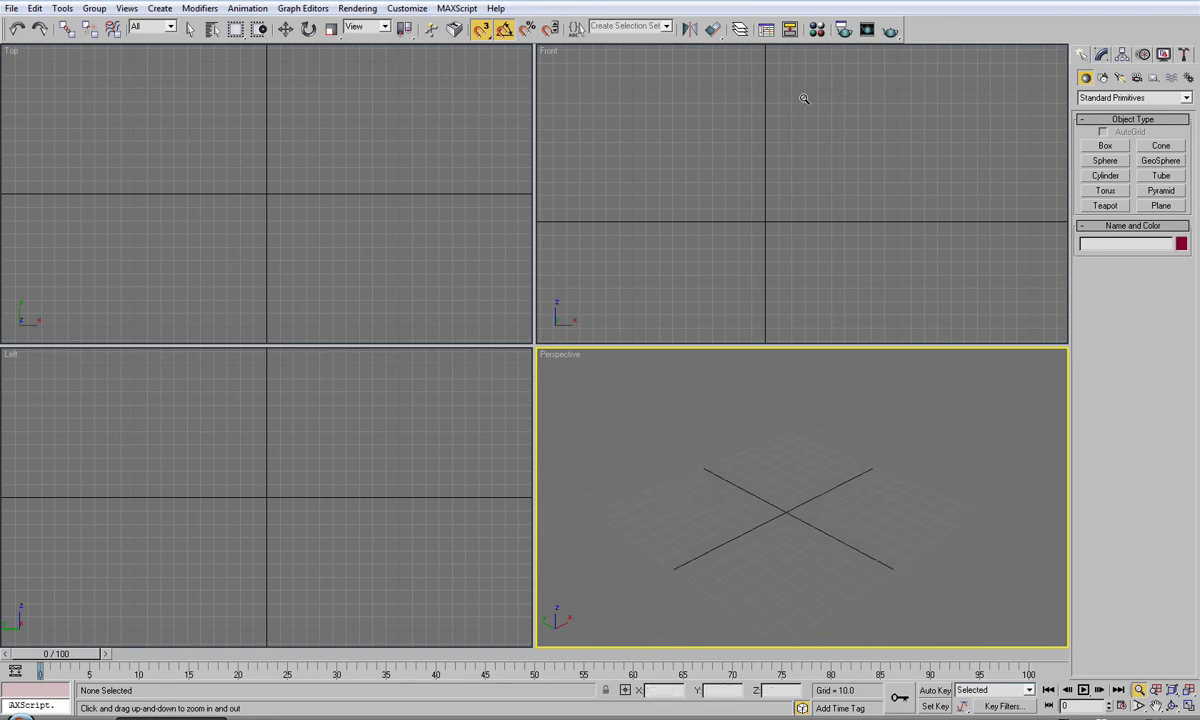
left_click(797, 210)
left_click_drag(797, 210, 834, 323)
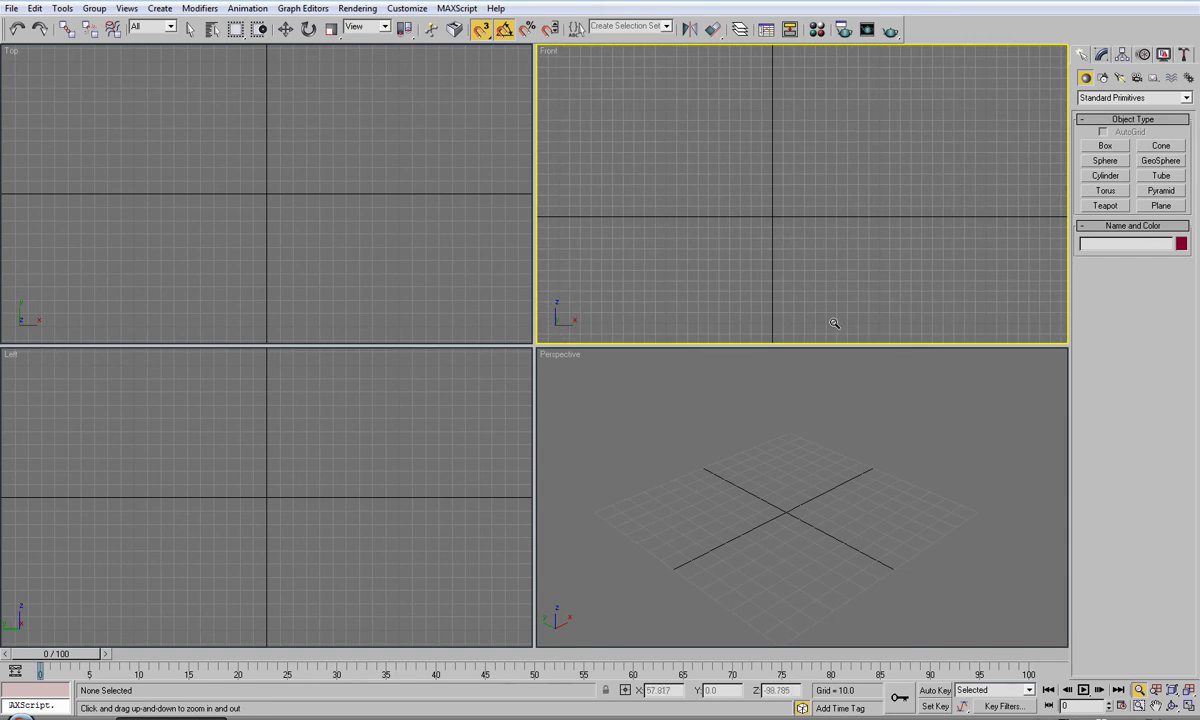
Step: Zoom all views in slightly with Zoom All, then pan the Perspective and Front grids
left_click(1157, 692)
left_click(825, 549)
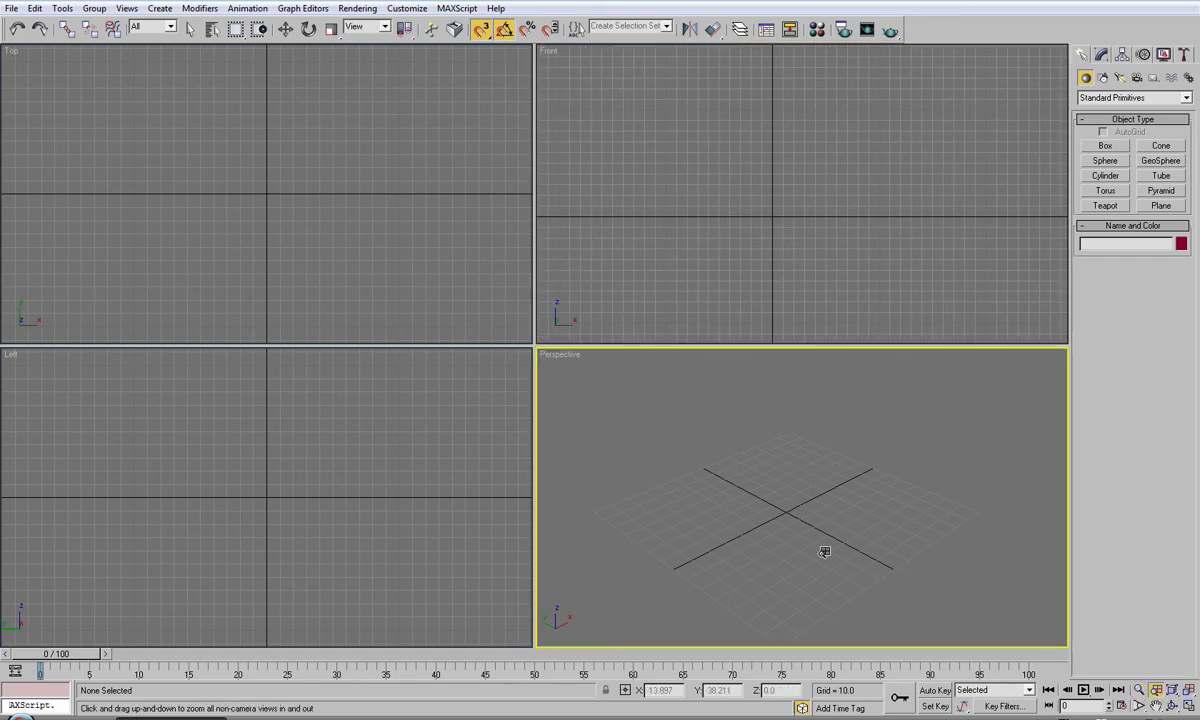
left_click_drag(833, 517, 832, 507)
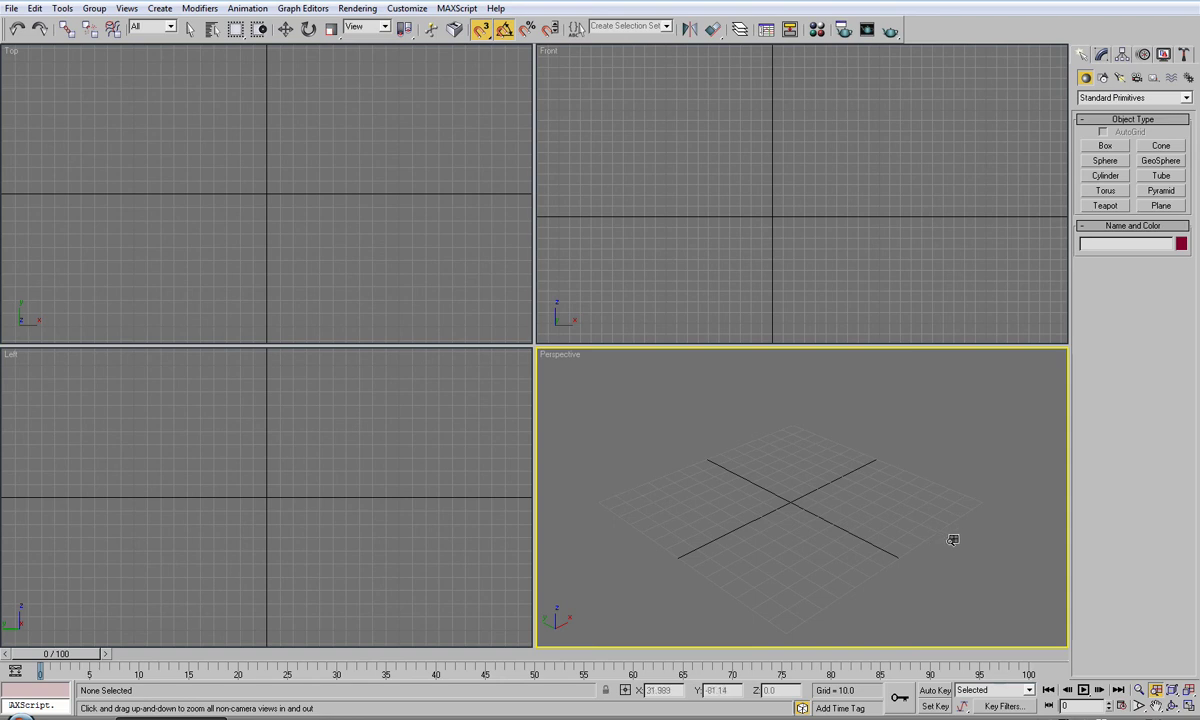
left_click(1156, 705)
left_click_drag(790, 500, 836, 520)
left_click_drag(842, 243, 780, 254)
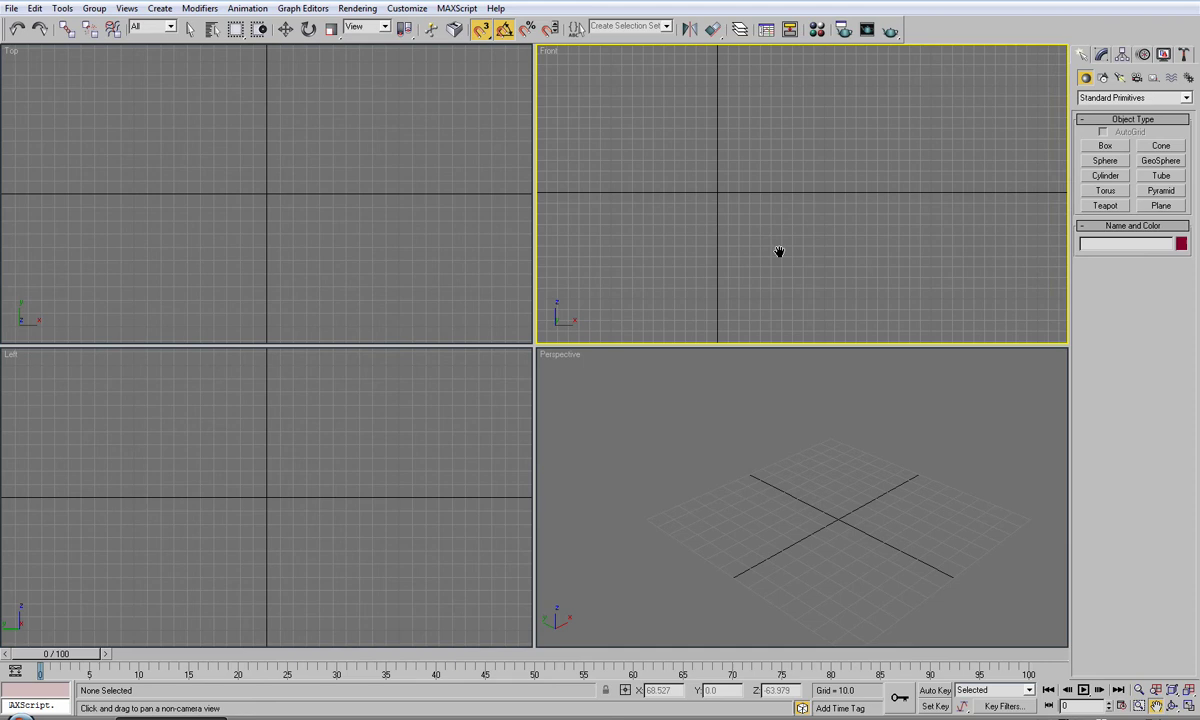
Step: Orbit the Perspective view with Arc Rotate, then maximize it and restore the four-view layout
left_click(1172, 706)
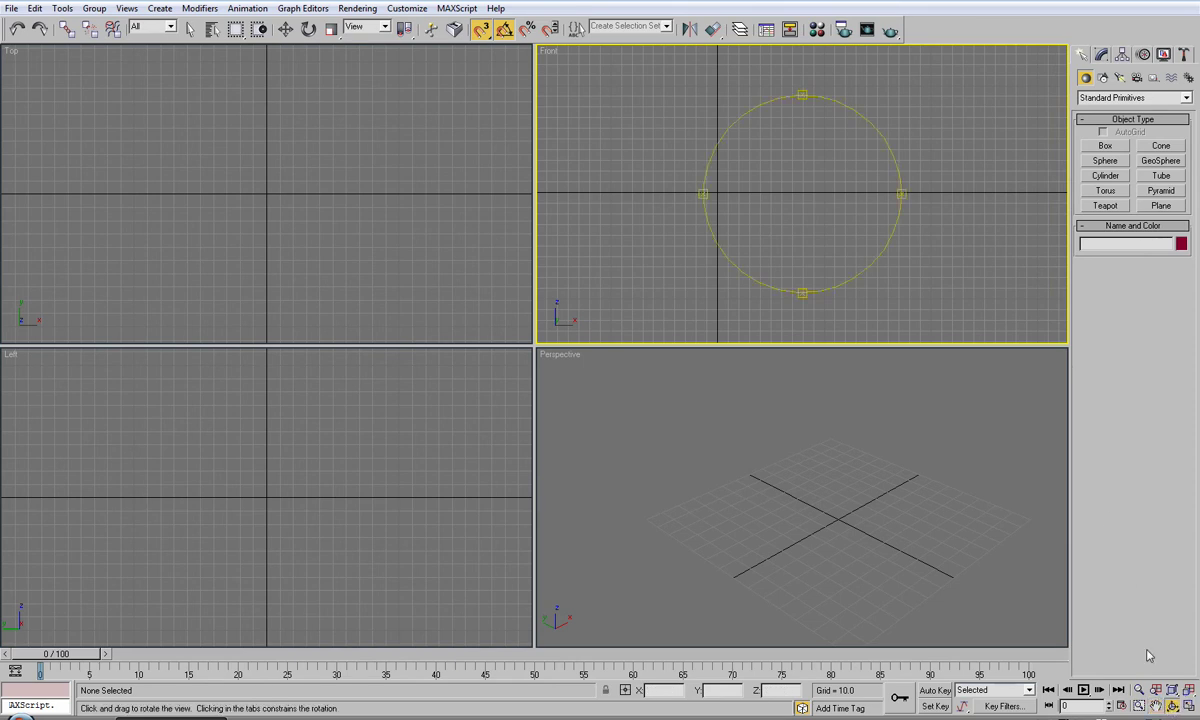
left_click(805, 400)
left_click_drag(793, 469, 817, 485)
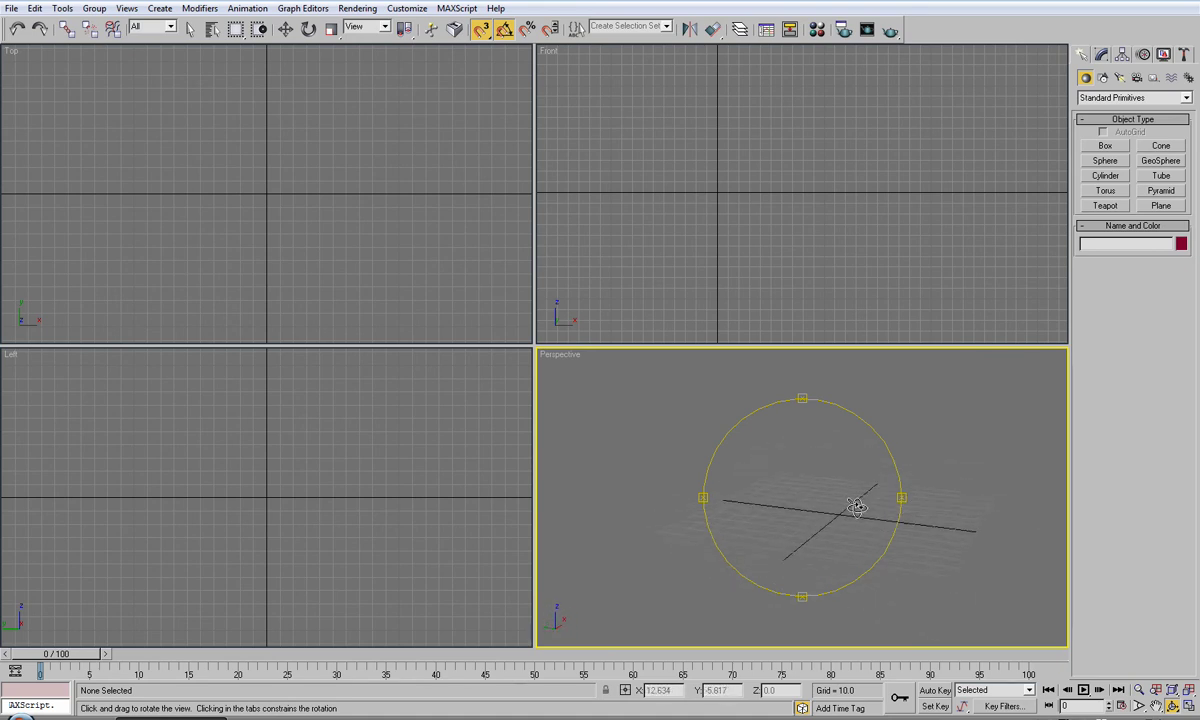
left_click_drag(857, 507, 875, 500)
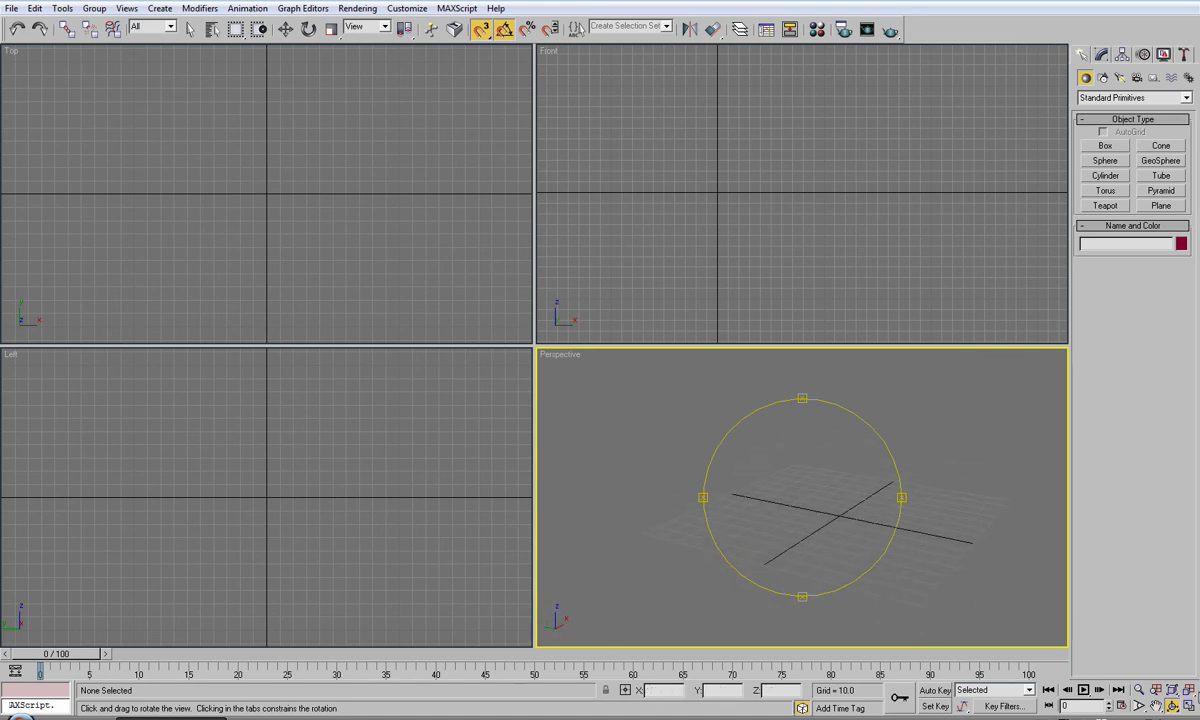
left_click(1174, 706)
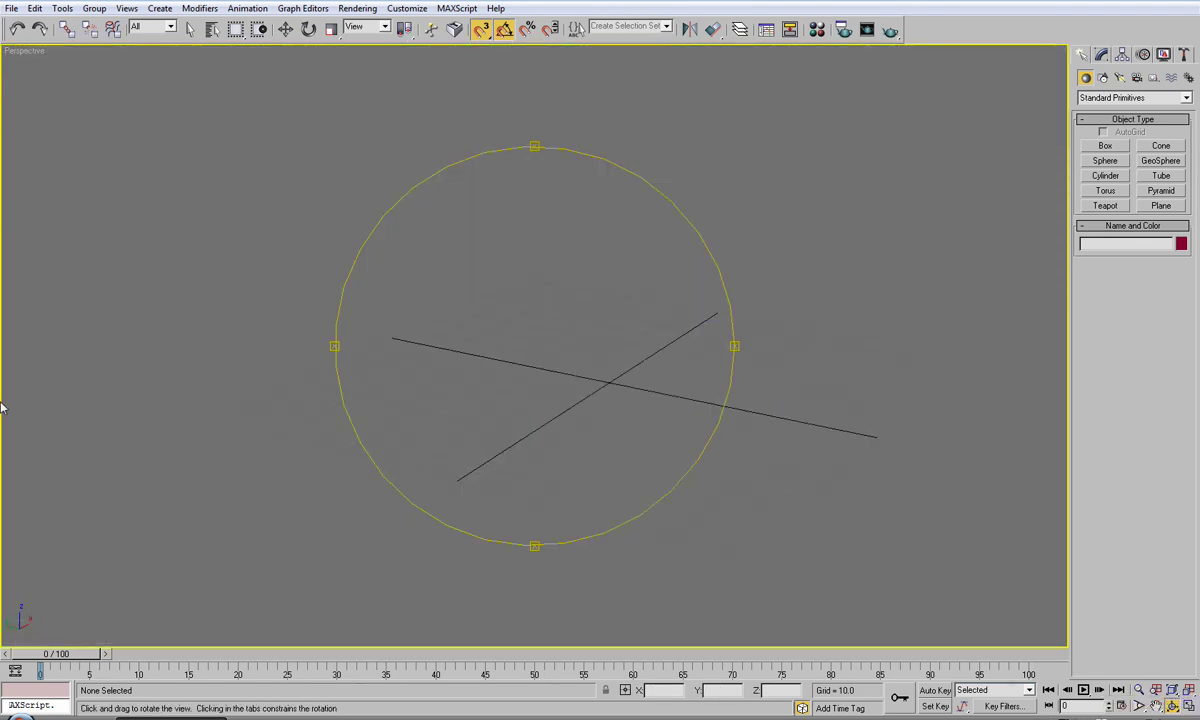
left_click(1189, 706)
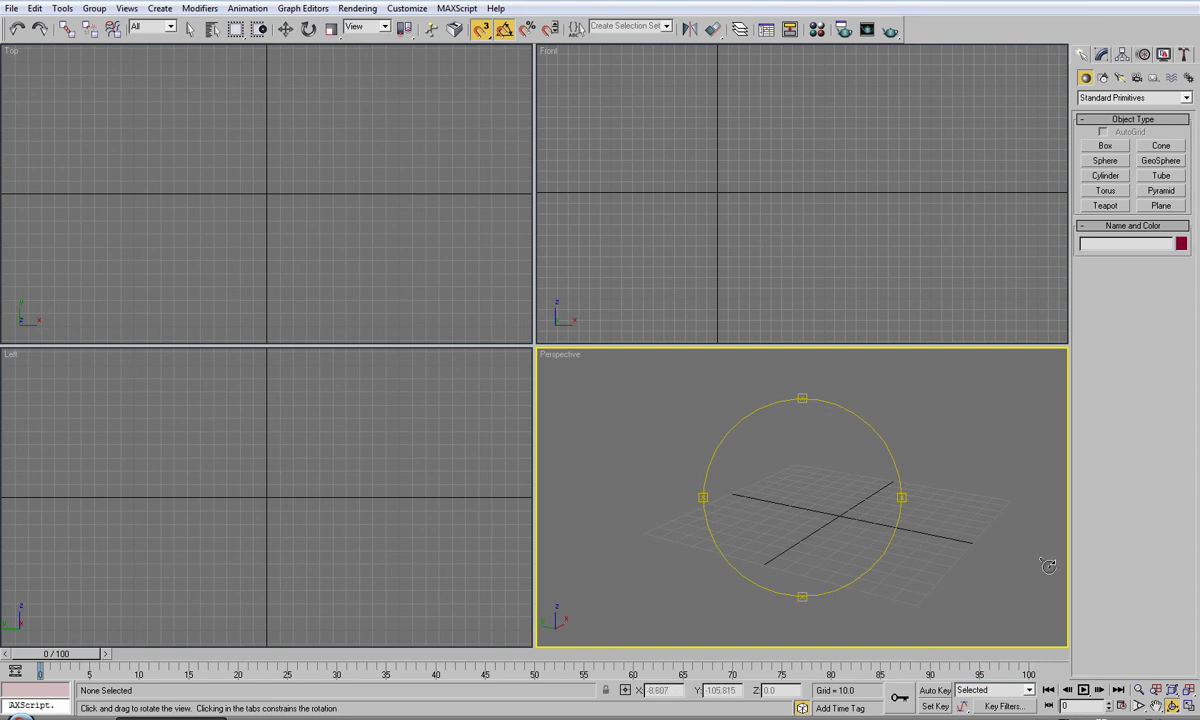
Step: Switch to Select and Rotate, pan, zoom and orbit the Perspective view flatter, then maximize it with Alt+W
key("e")
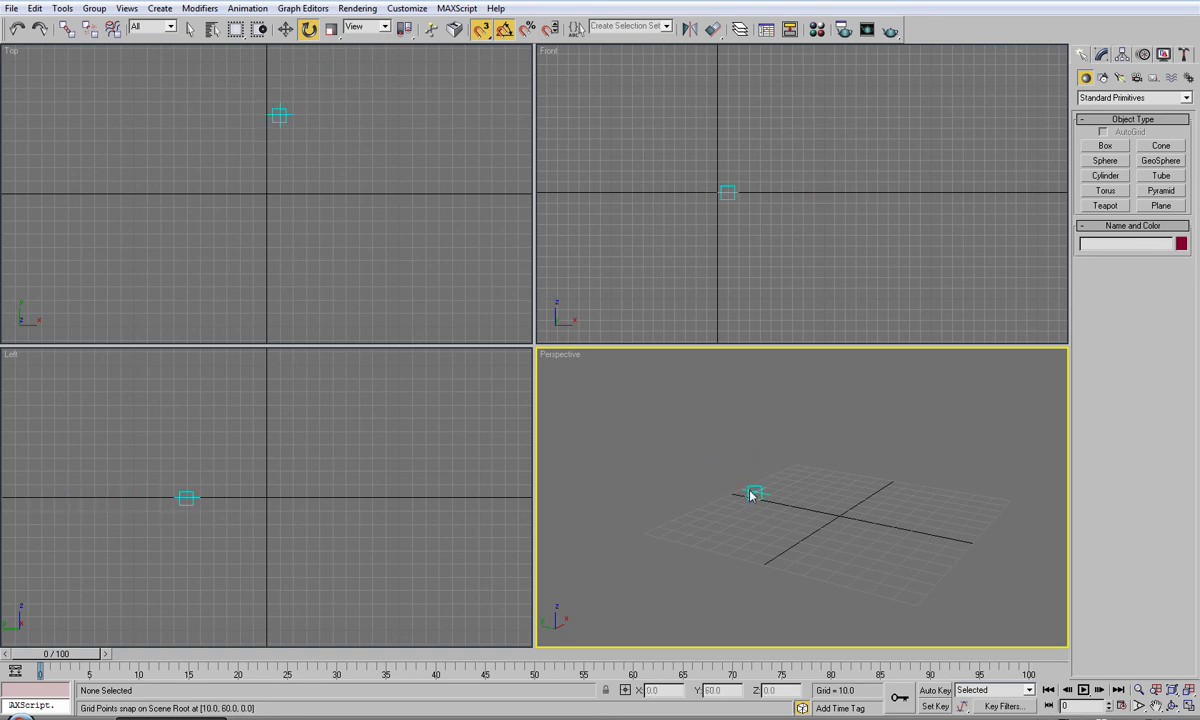
mouse_move(805, 515)
middle_mouse_down()
mouse_move(822, 525)
mouse_move(800, 466)
mouse_move(774, 493)
mouse_move(822, 514)
mouse_move(817, 482)
mouse_move(795, 479)
middle_mouse_up()
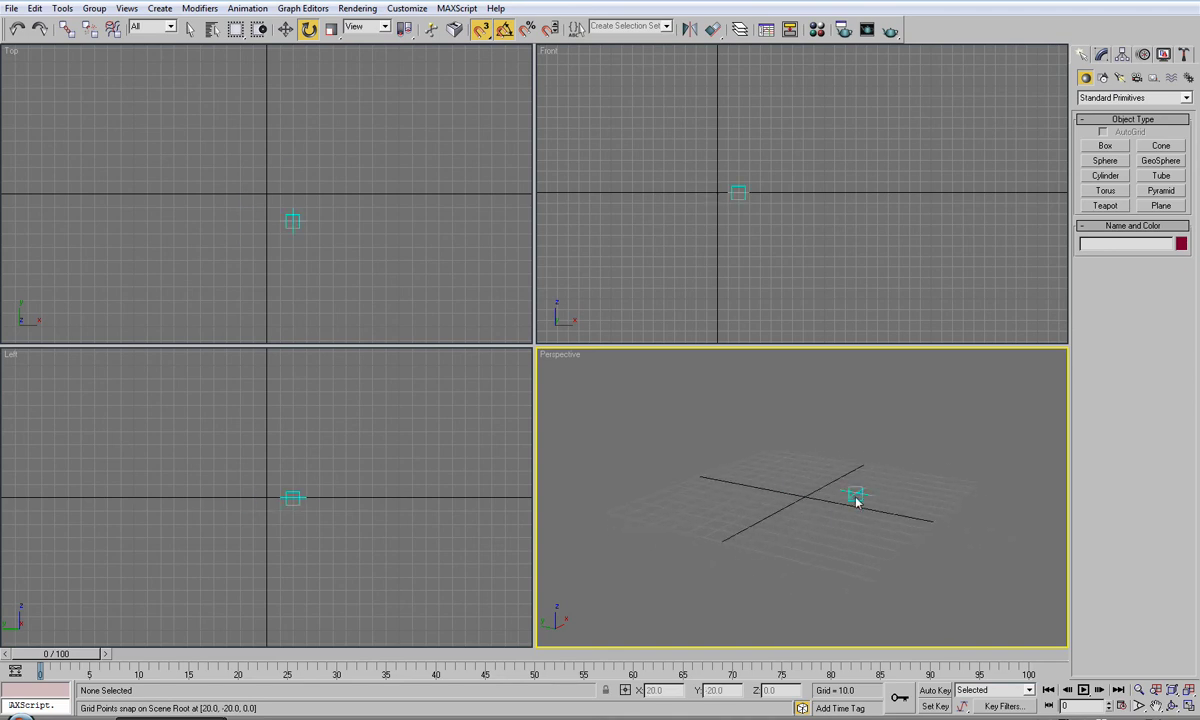
scroll(838, 479, "up", 2)
scroll(836, 480, "down", 2)
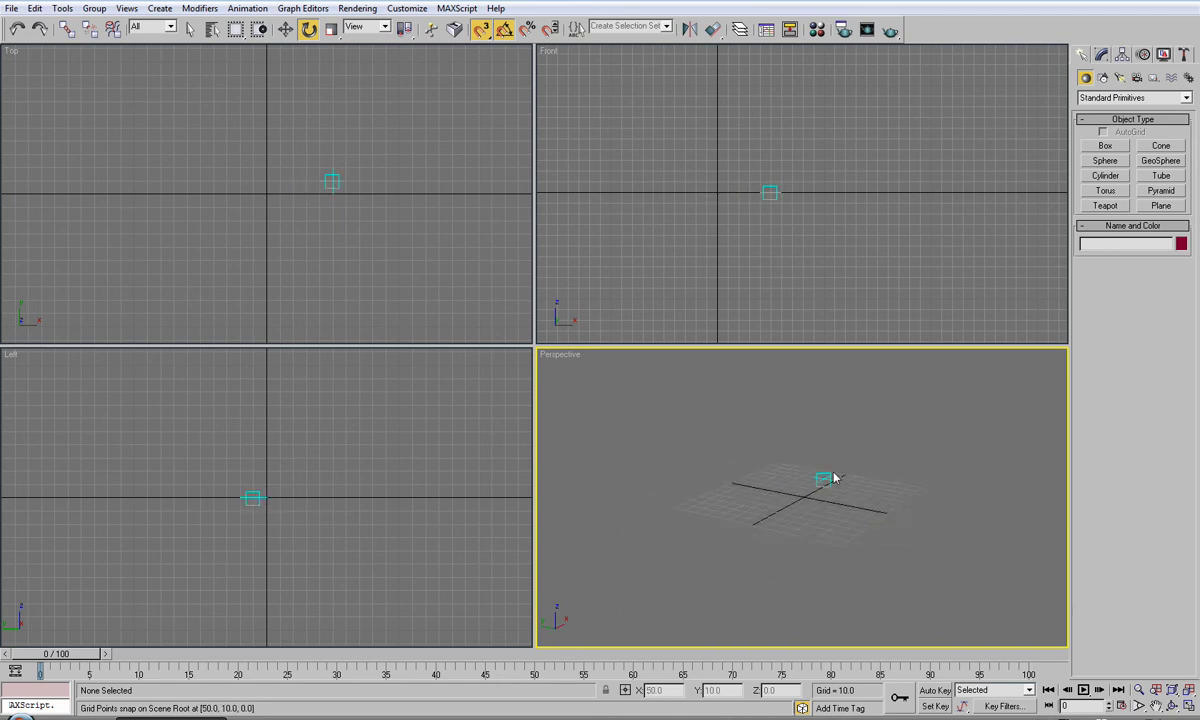
scroll(836, 481, "down", 2)
scroll(835, 480, "up", 4)
scroll(835, 479, "down", 4)
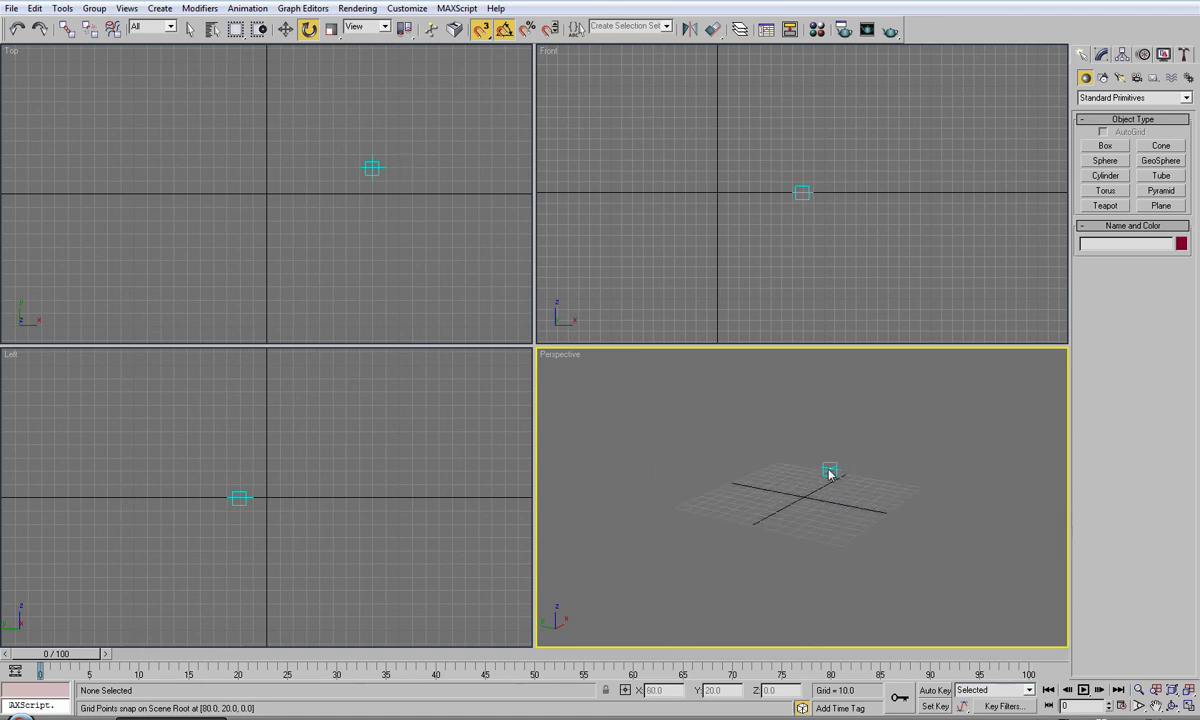
mouse_move(825, 474)
middle_mouse_down("alt")
mouse_move(825, 509)
mouse_move(779, 463)
mouse_move(845, 498)
mouse_move(763, 493)
mouse_move(809, 471)
mouse_move(782, 479)
mouse_move(840, 483)
middle_mouse_up("alt")
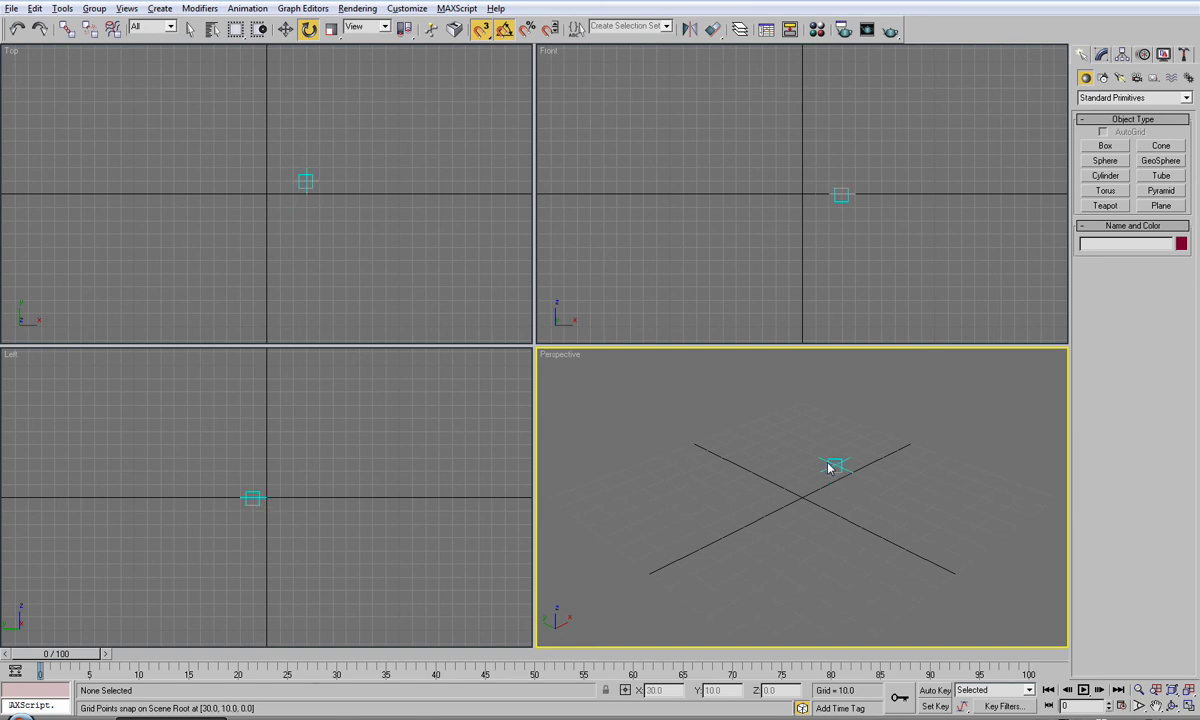
key("alt+w")
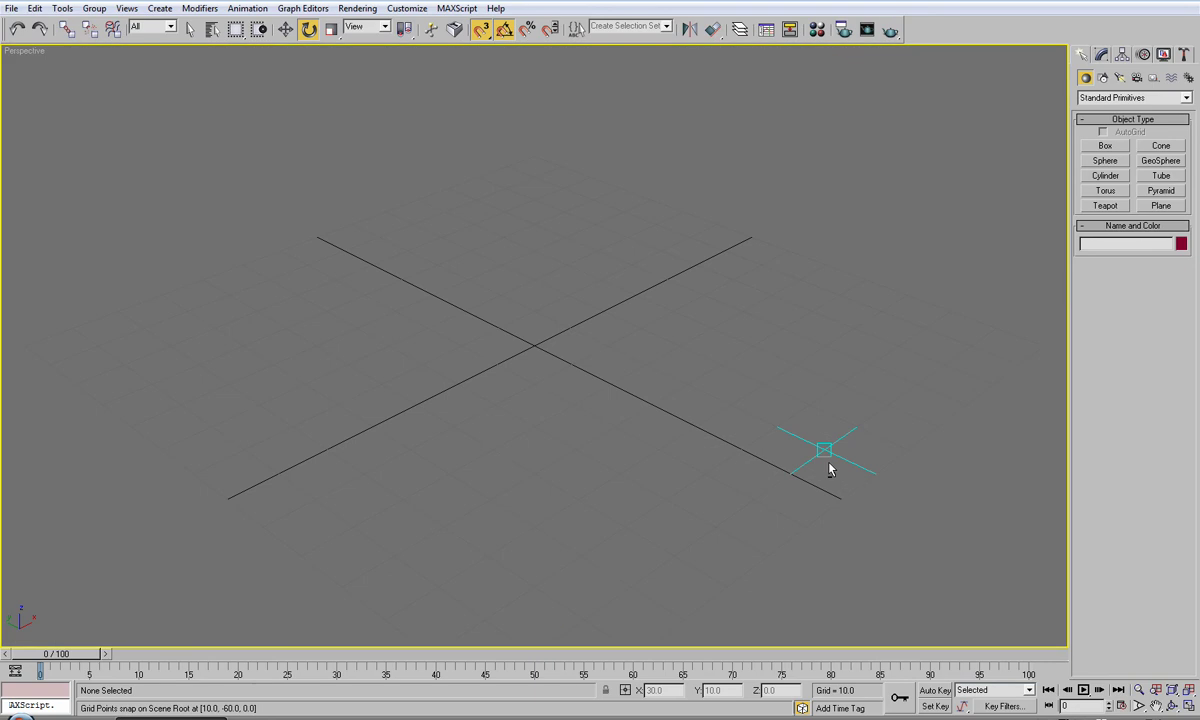
Step: Restore four viewports with Alt+W and right-click to activate Top, Perspective, Front and Left
key("alt+w")
left_click(818, 459)
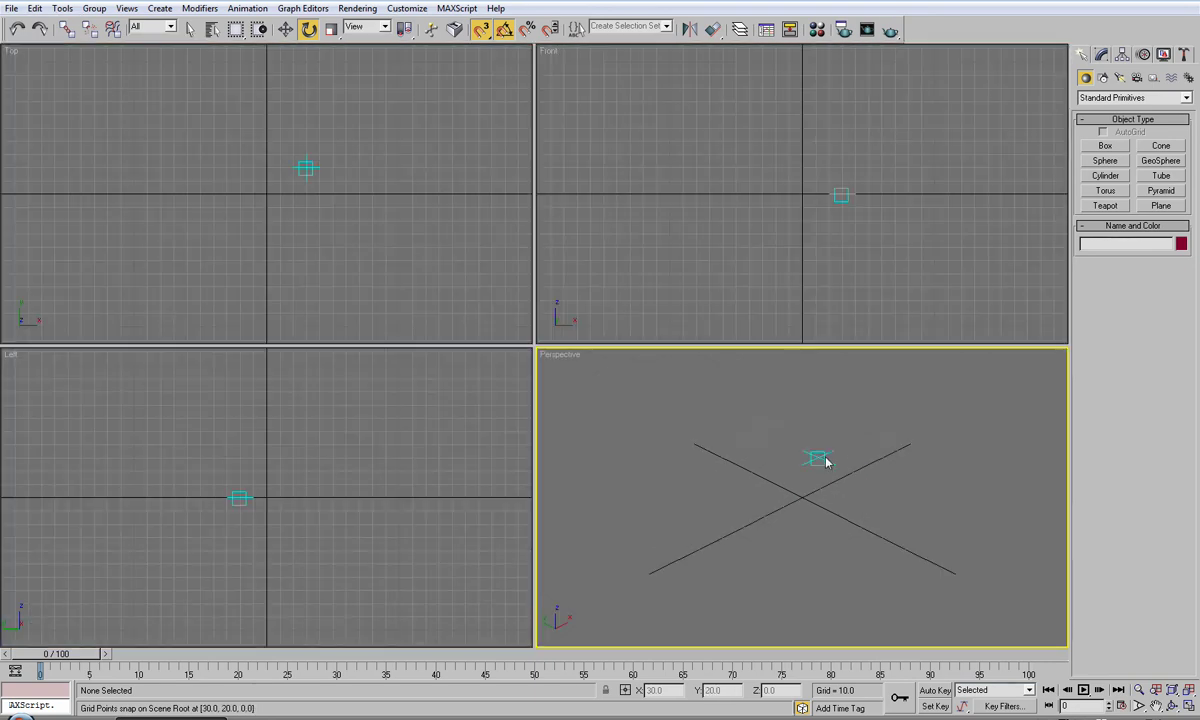
left_click_drag(826, 461, 364, 217)
right_click(147, 174)
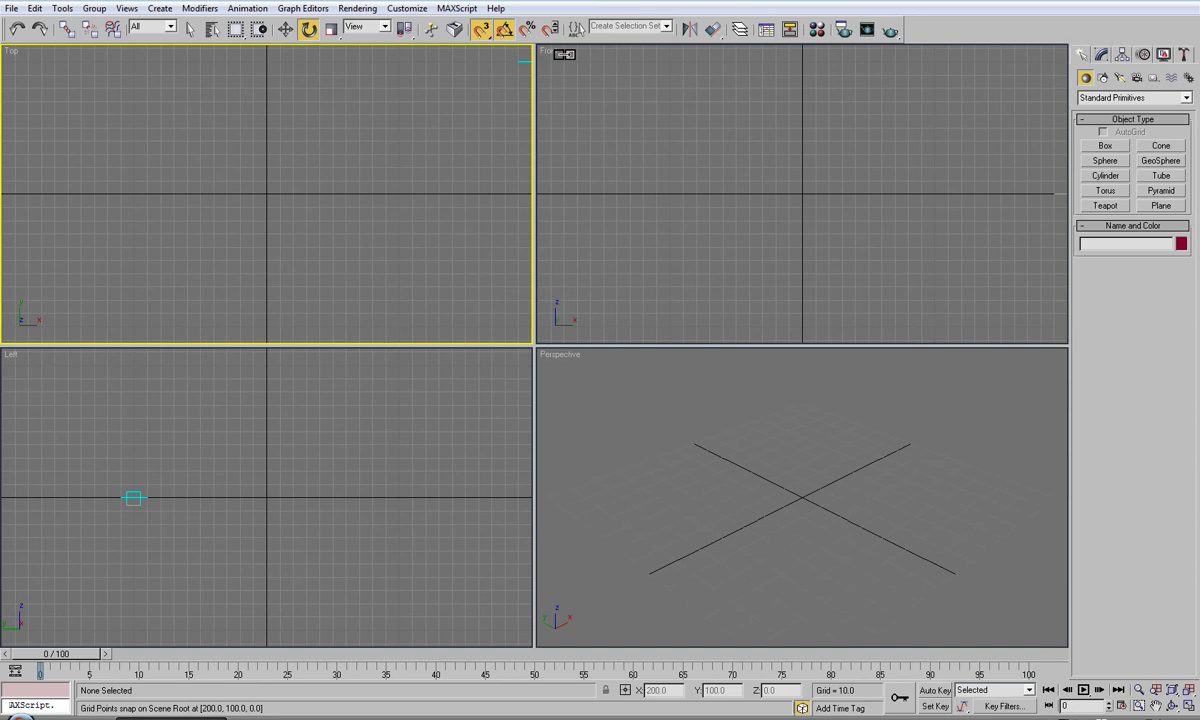
right_click(602, 419)
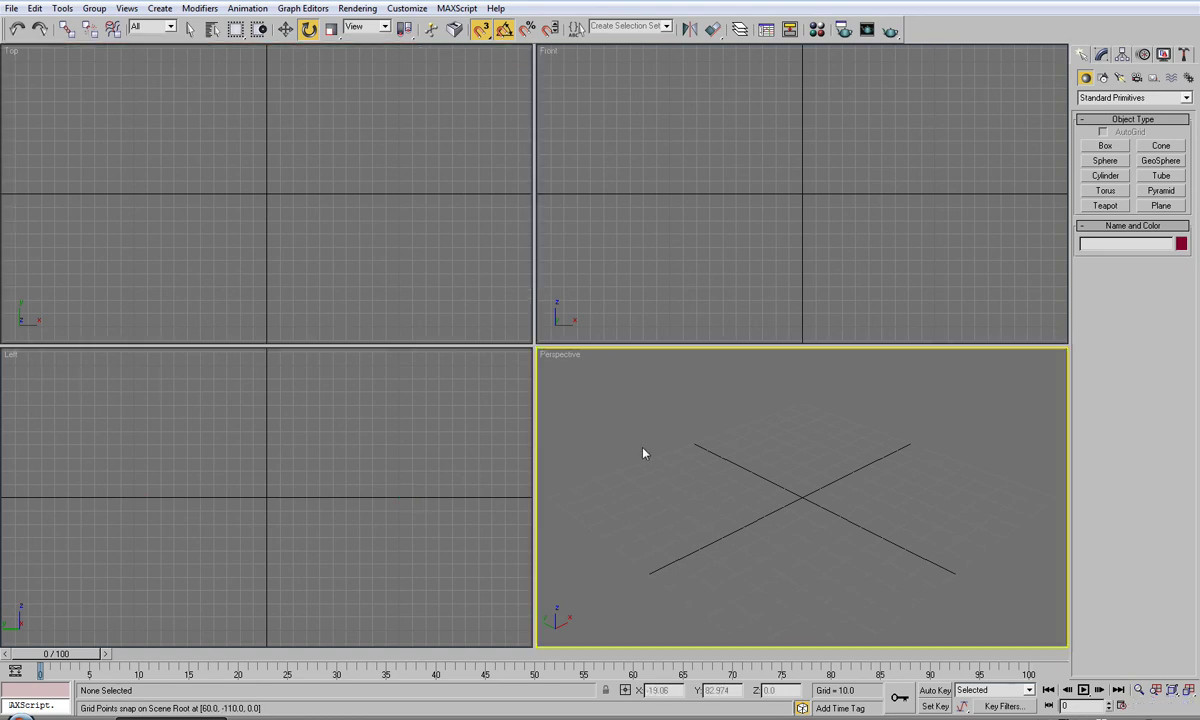
right_click(261, 234)
right_click(630, 196)
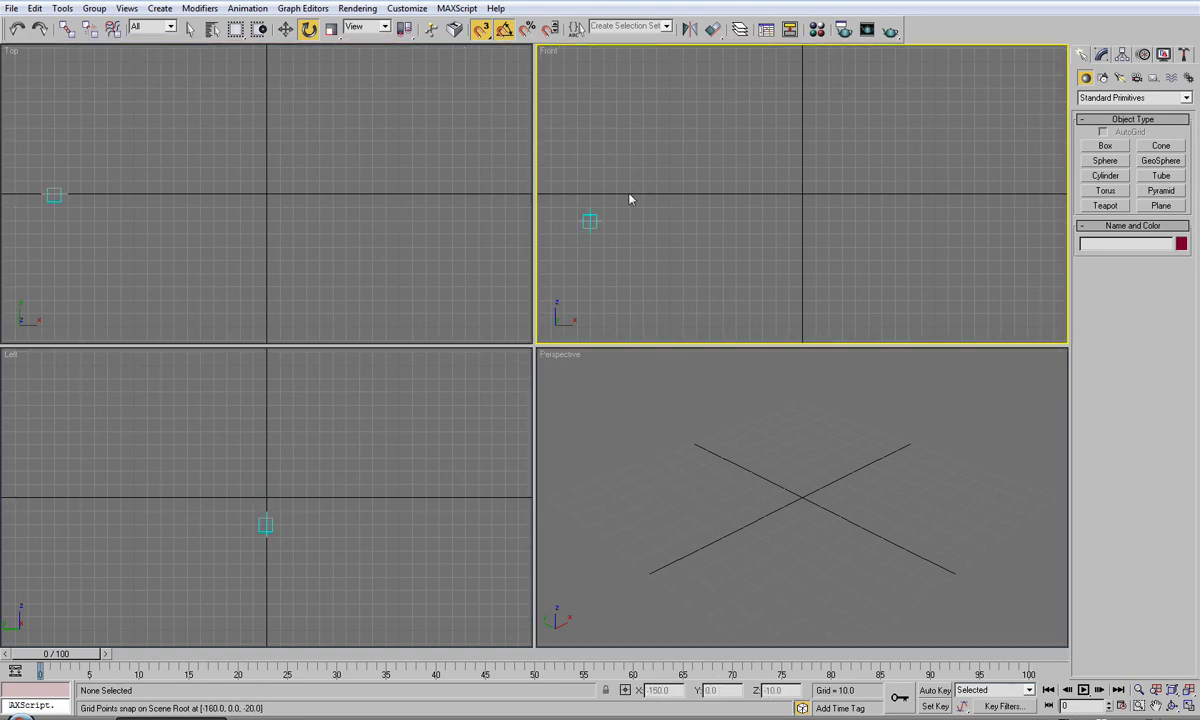
right_click(311, 488)
Step: Zoom and pan the Top and Front grids, then orbit the Perspective view to a new angle
scroll(343, 236, "down", 10)
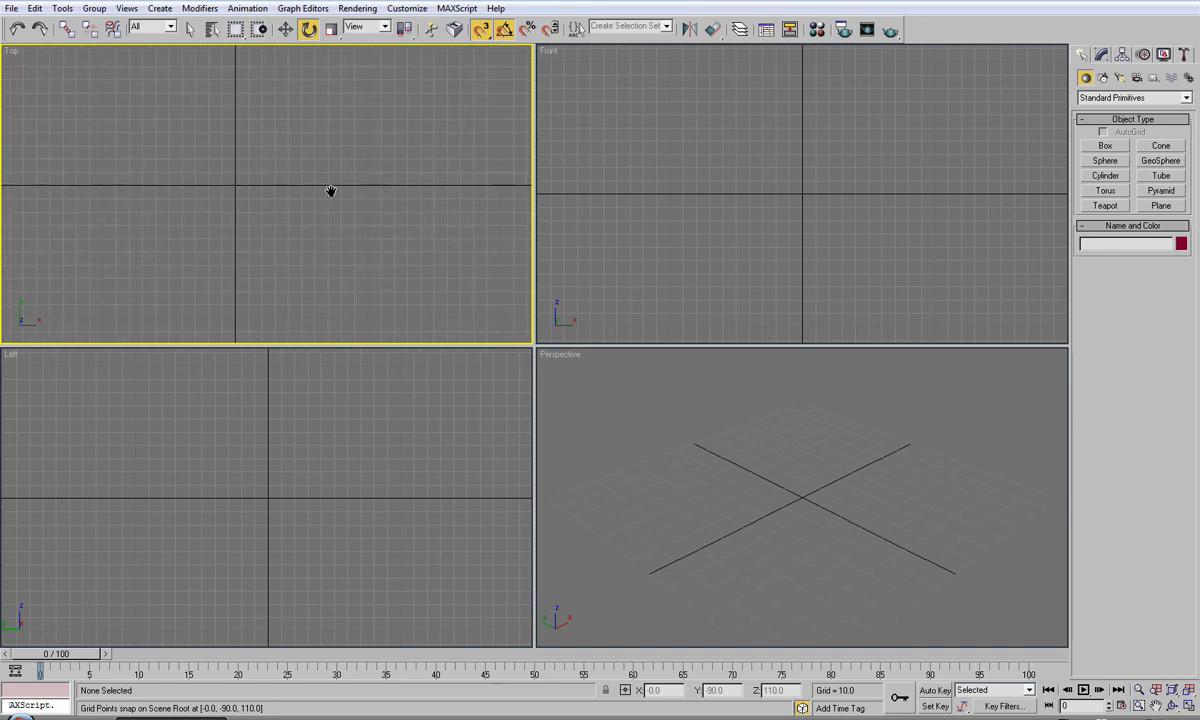
scroll(345, 220, "up", 10)
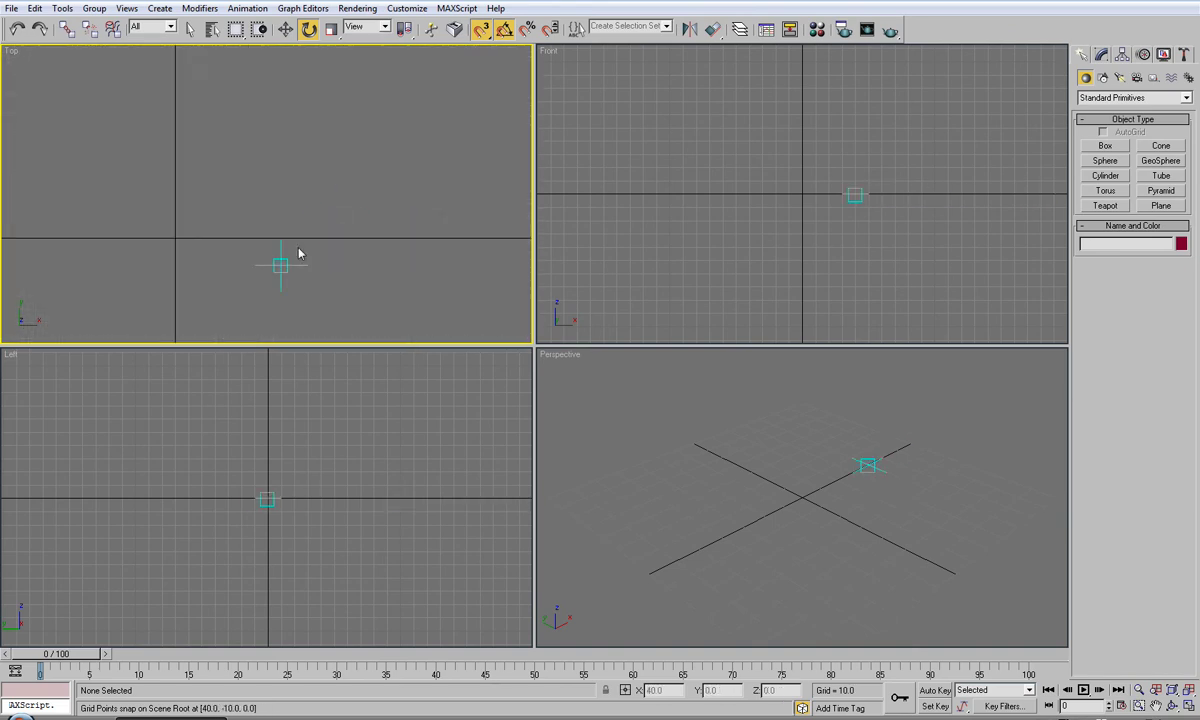
mouse_move(297, 252)
middle_mouse_down()
mouse_move(370, 228)
mouse_move(278, 227)
middle_mouse_up()
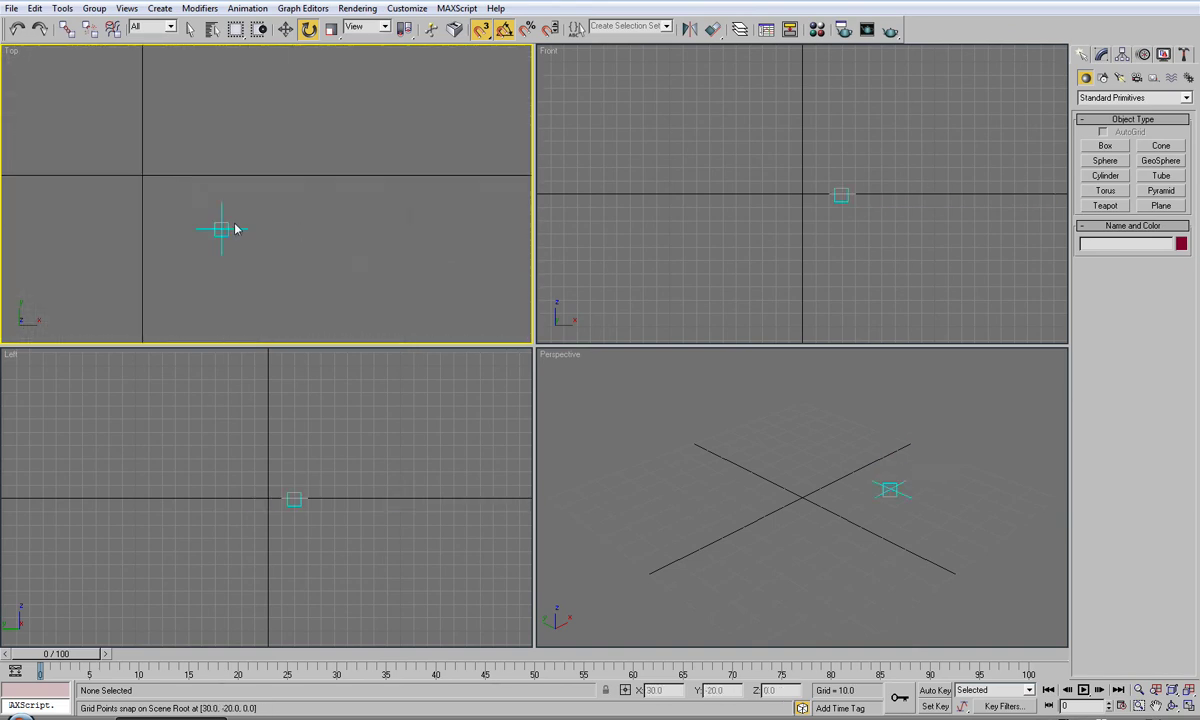
middle_click_drag(782, 174, 753, 217)
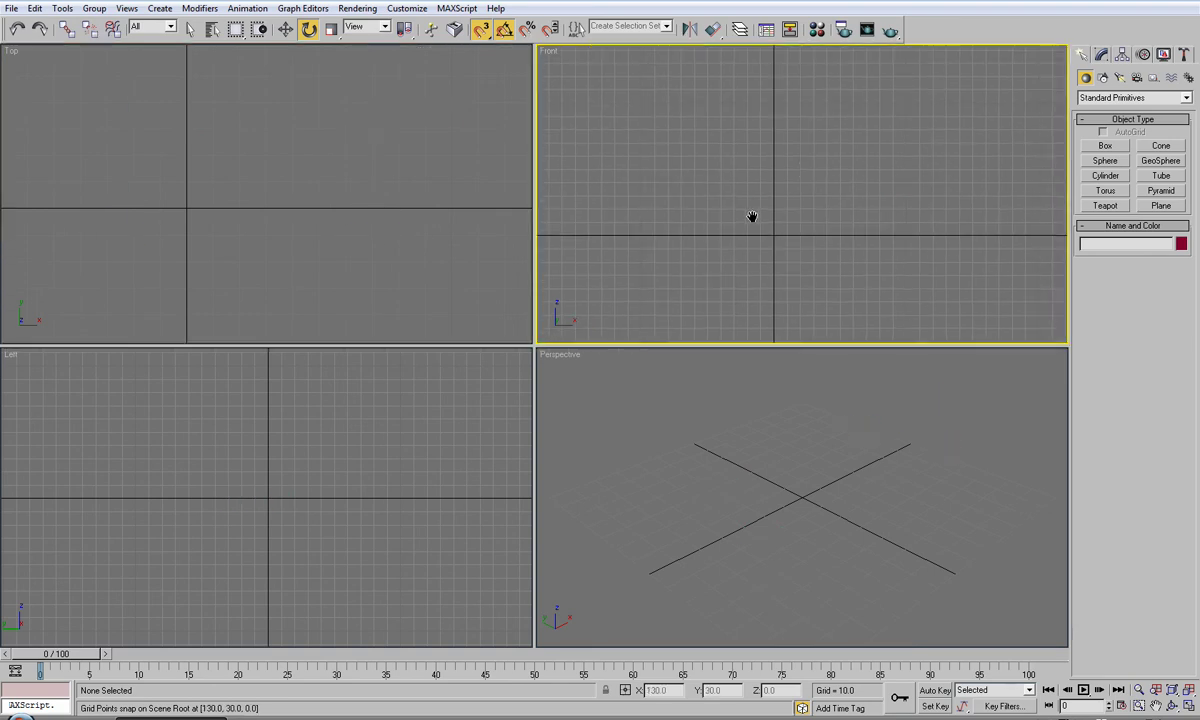
left_click(330, 506)
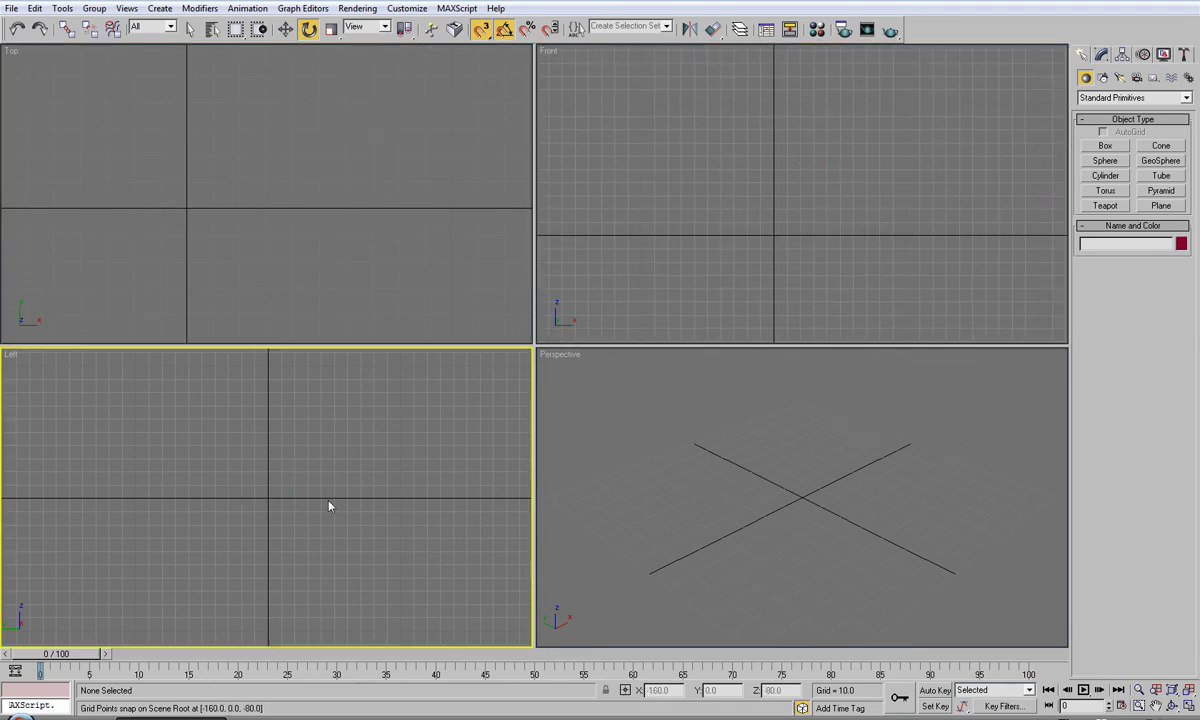
left_click(825, 478)
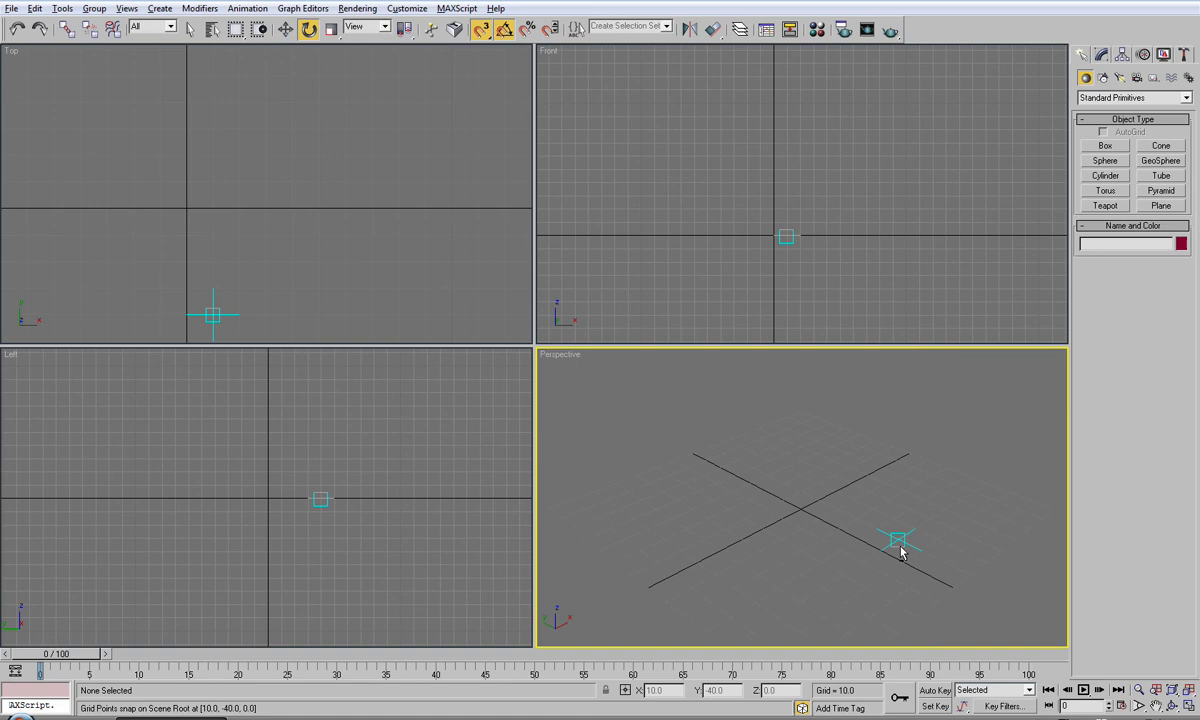
middle_click_drag(844, 512, 920, 470, "alt")
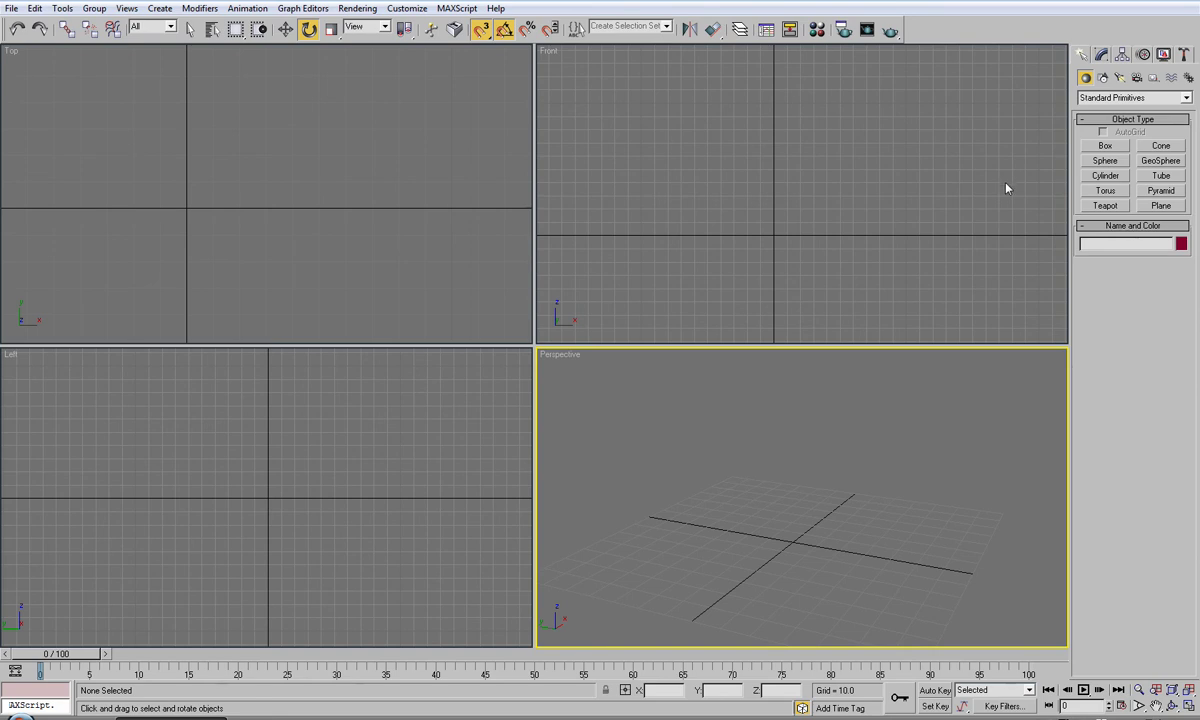
Step: Cycle the active viewport among Front, Top, Perspective and Left, ending on Perspective
left_click(778, 228)
left_click(244, 185)
left_click(645, 436)
left_click(972, 126)
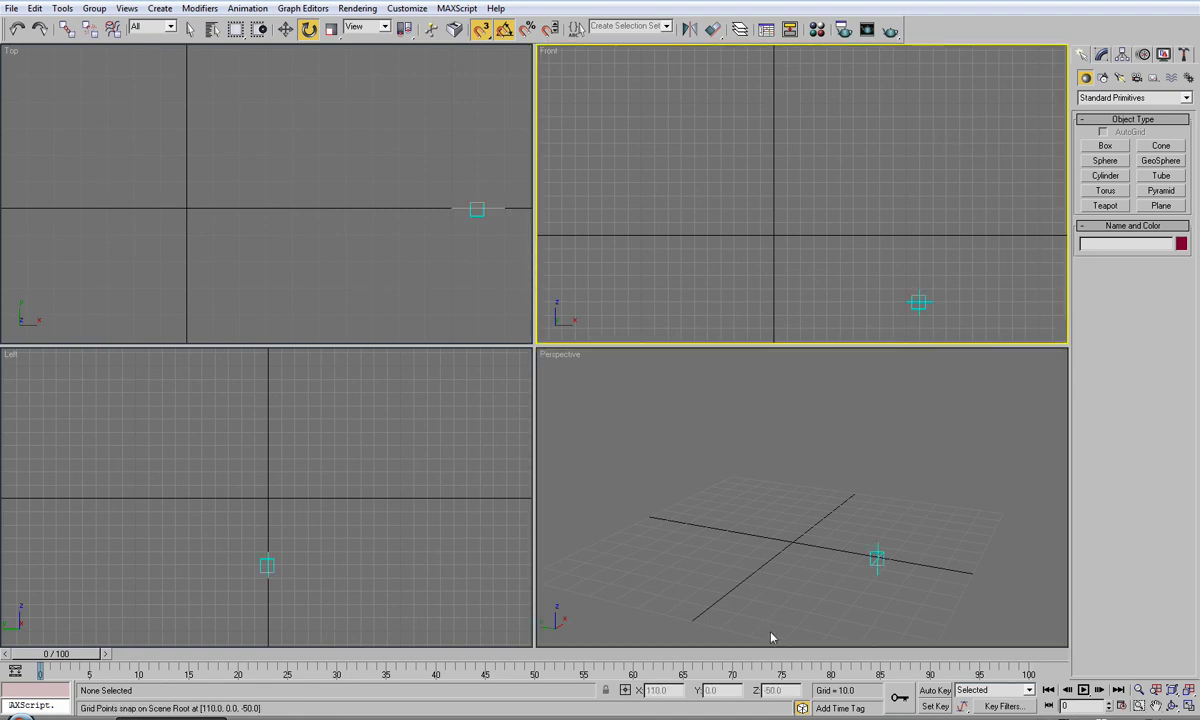
left_click(846, 519)
left_click(337, 477)
left_click(645, 243)
left_click(335, 241)
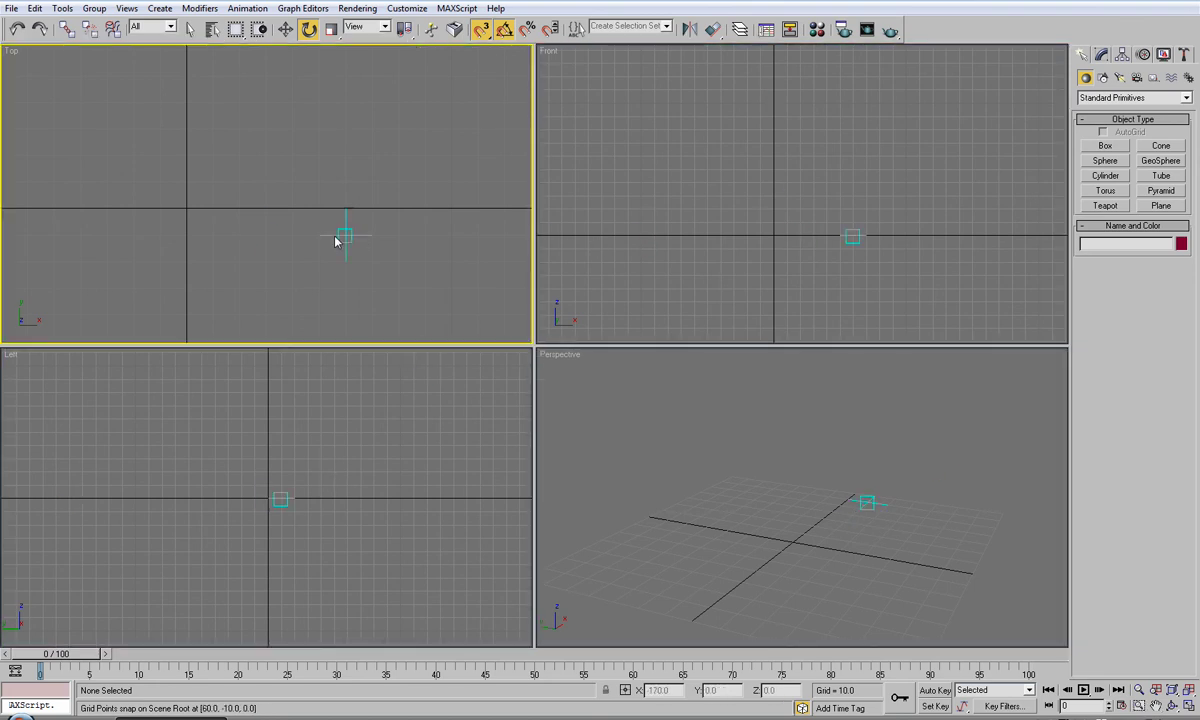
left_click(697, 509)
left_click(712, 287)
left_click(348, 276)
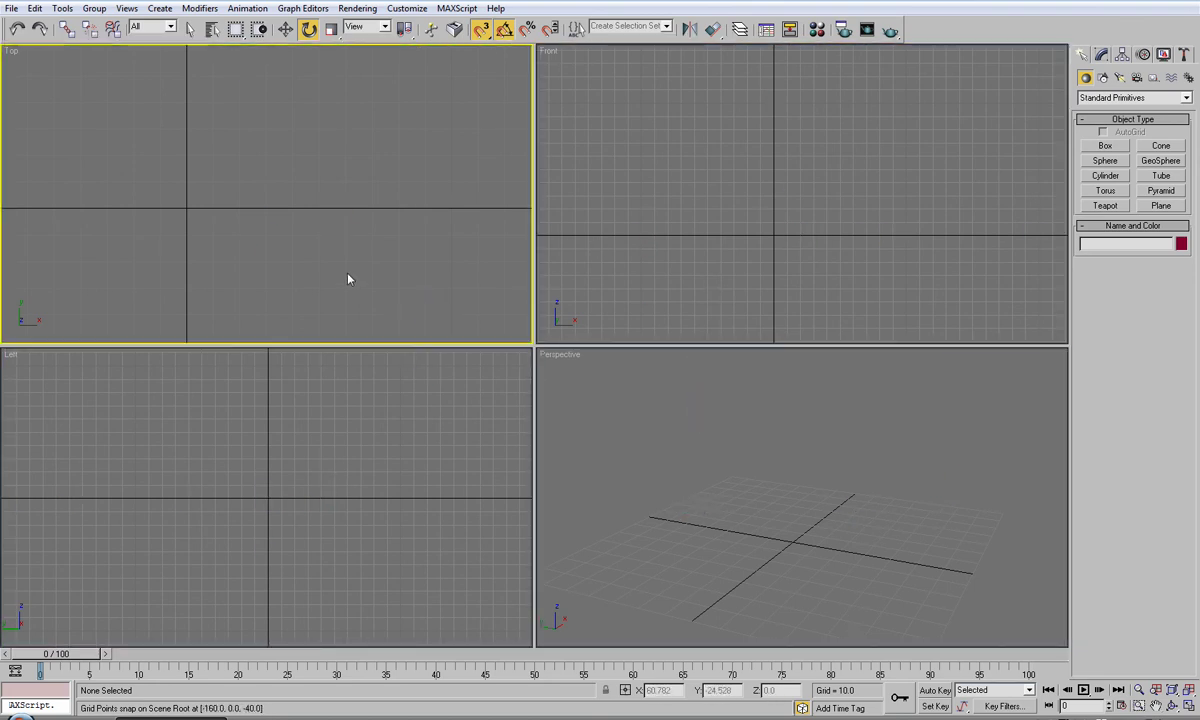
left_click(613, 455)
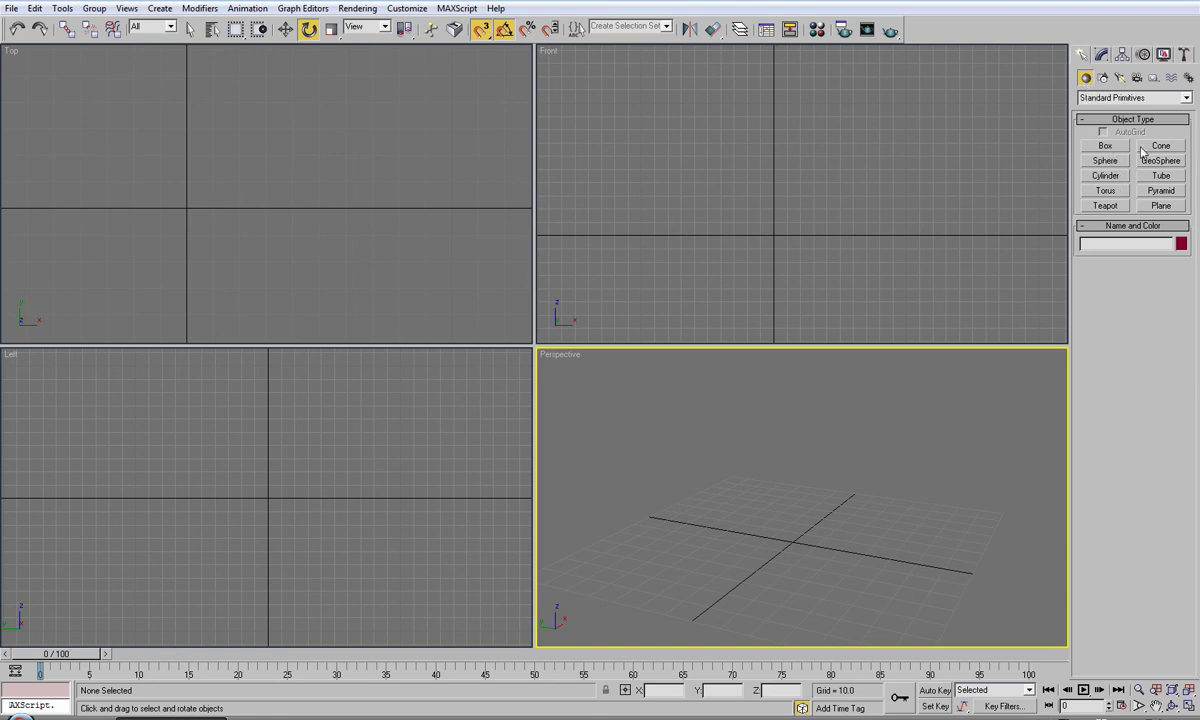
Step: Check the geometry category list, keeping Standard Primitives, then show the Spline shape types
left_click(1140, 97)
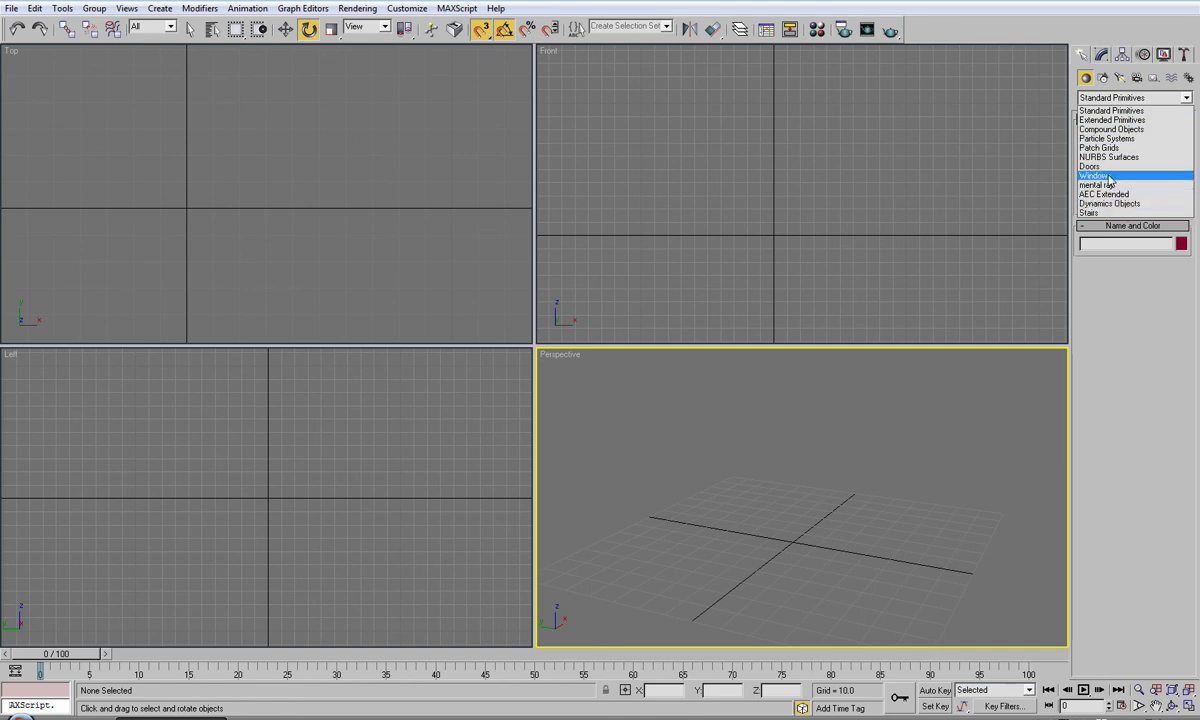
left_click(1110, 110)
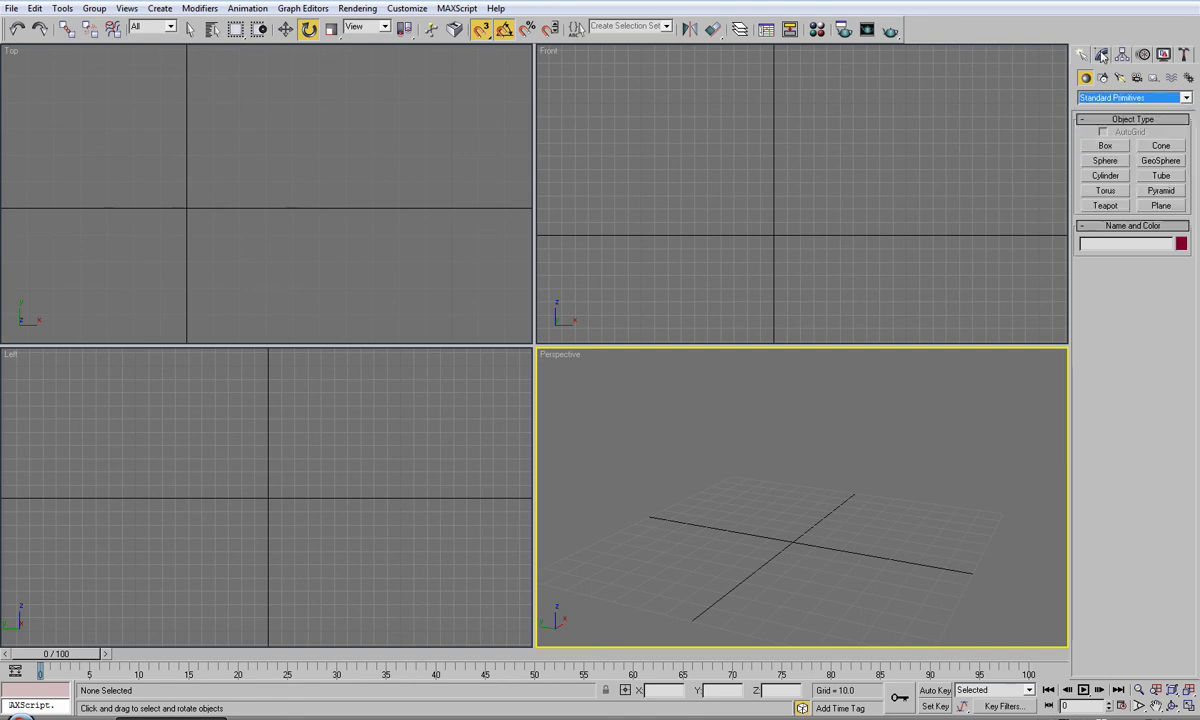
left_click(1102, 78)
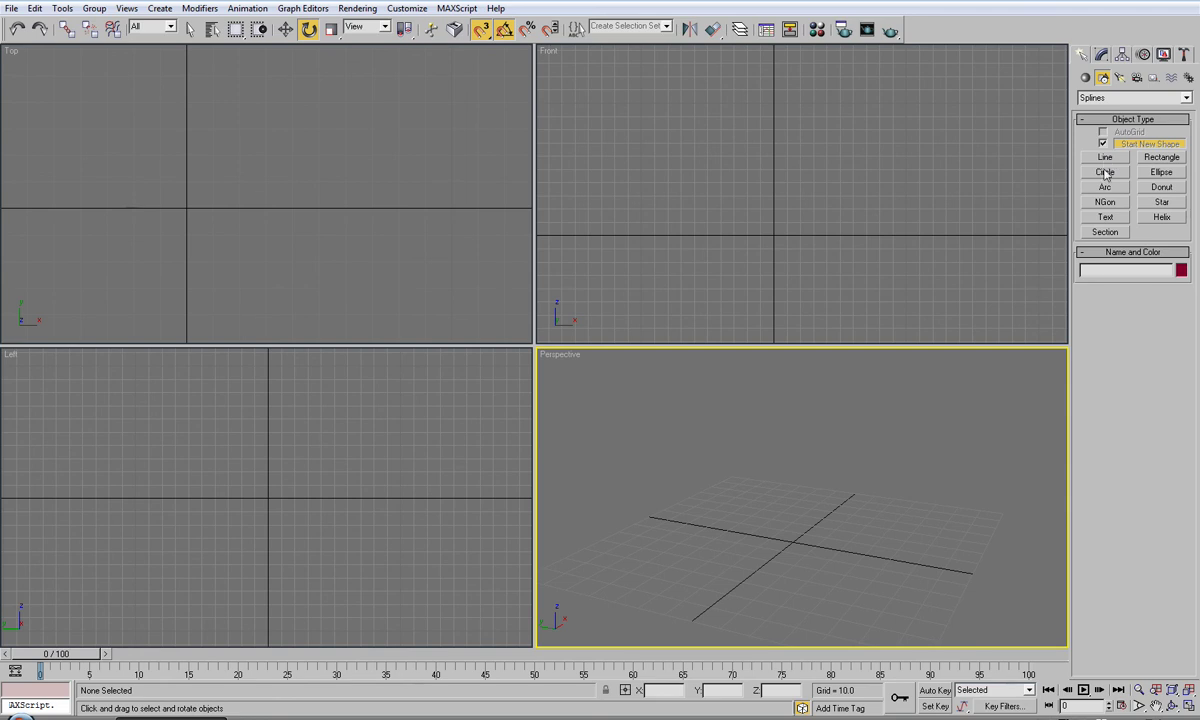
Step: Switch to Lights and change the light type from Photometric to Standard
left_click(1119, 79)
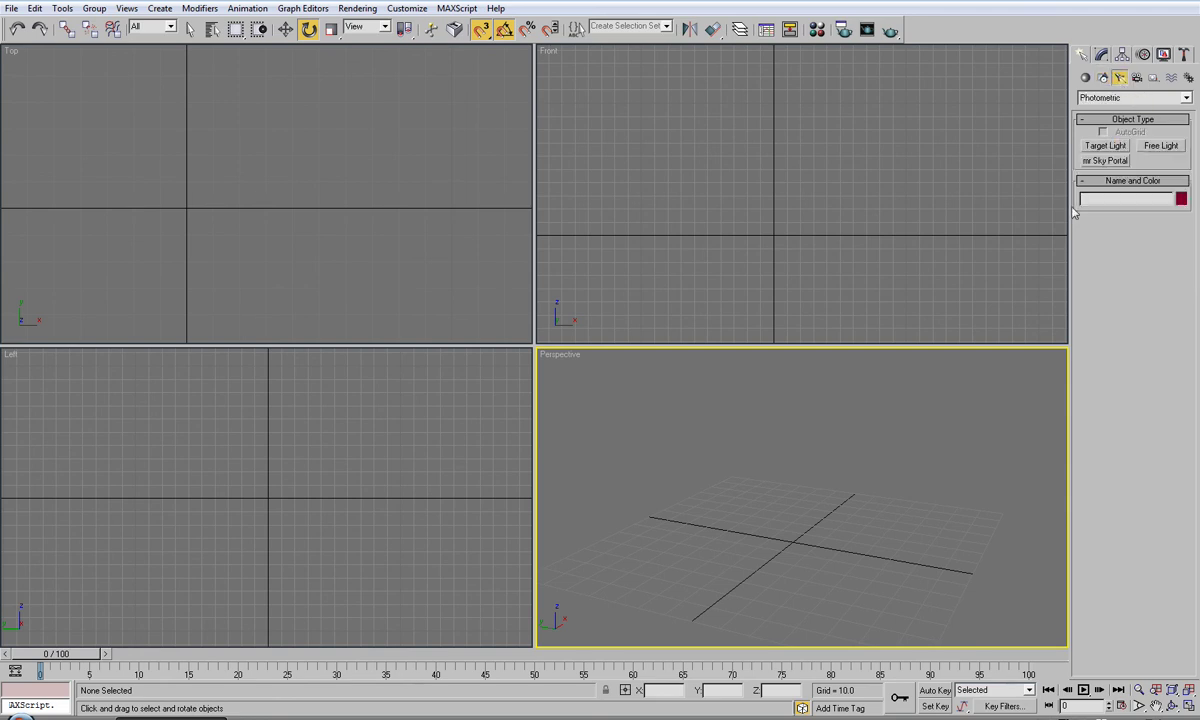
middle_click_drag(735, 505, 750, 450)
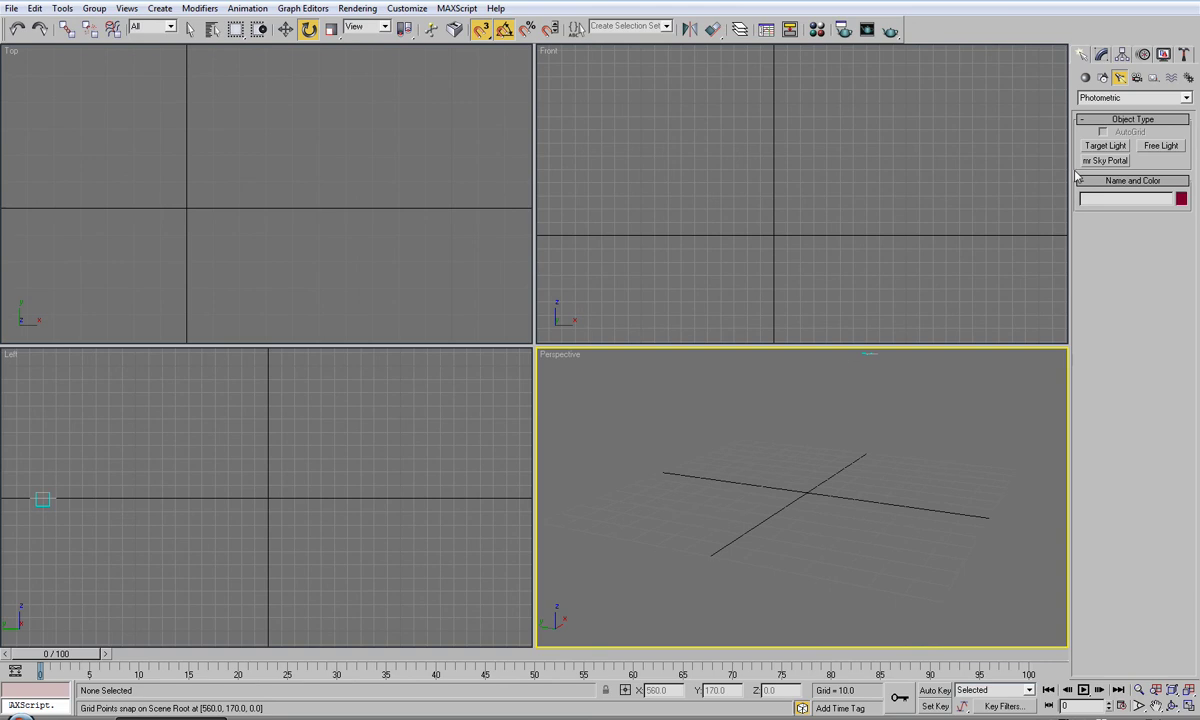
left_click(1113, 99)
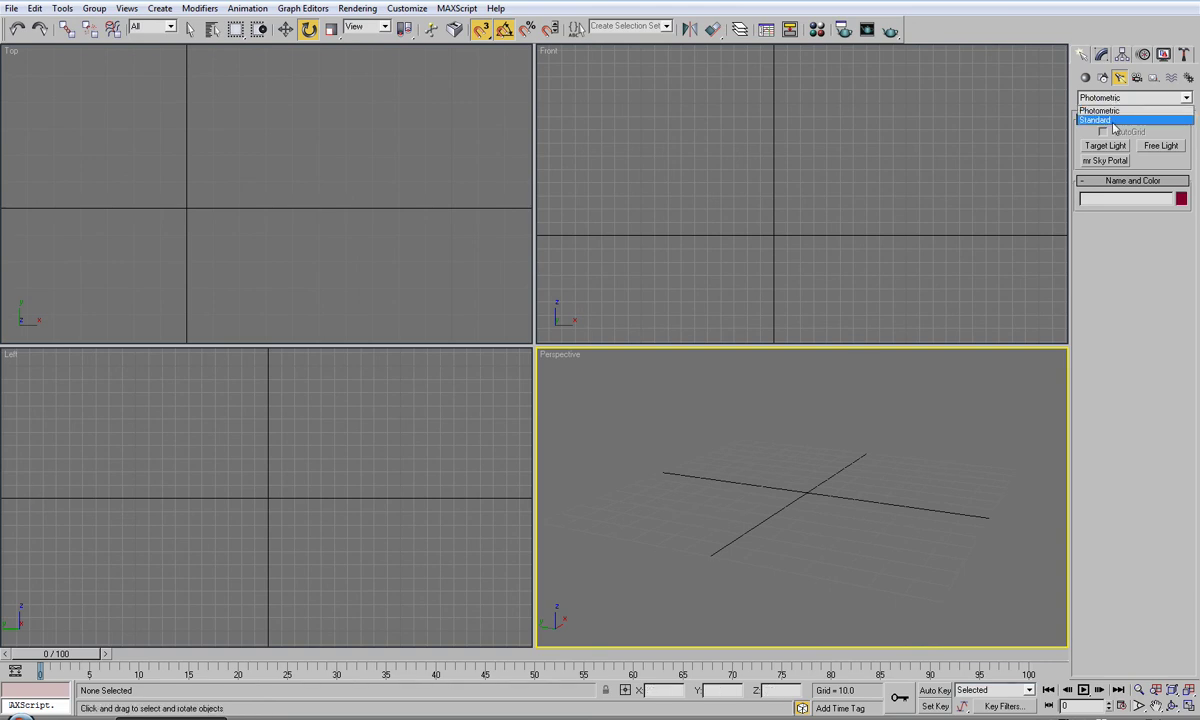
left_click(1108, 121)
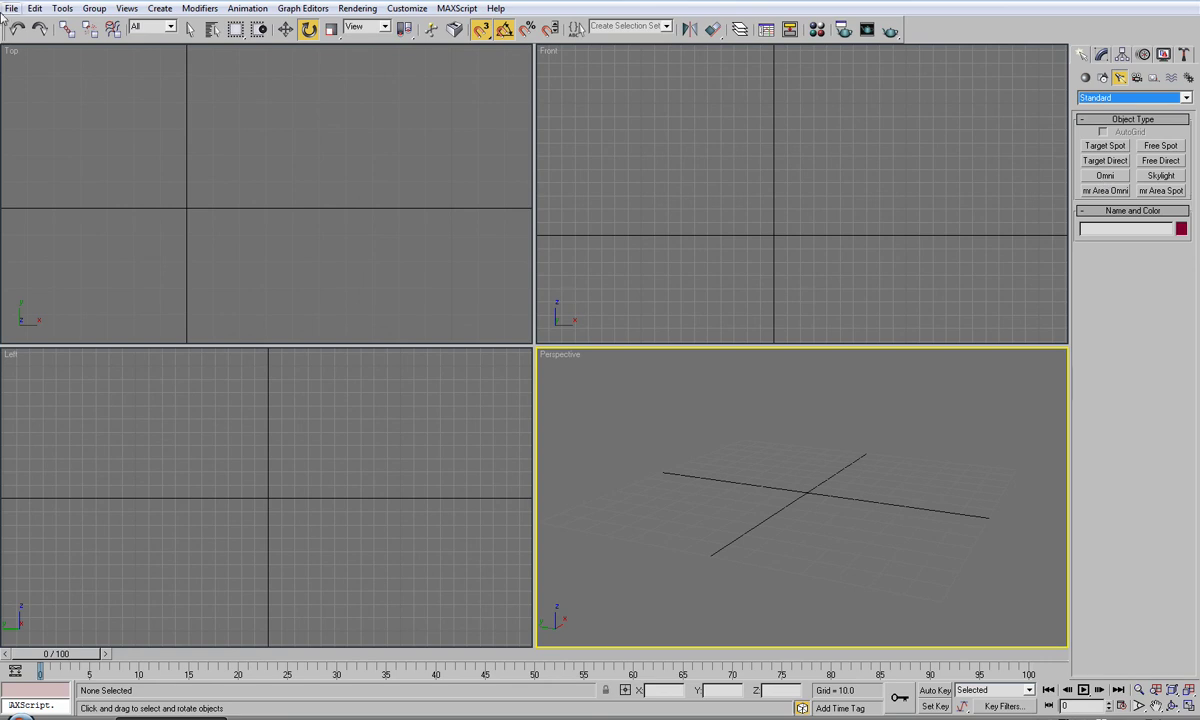
left_click(1120, 99)
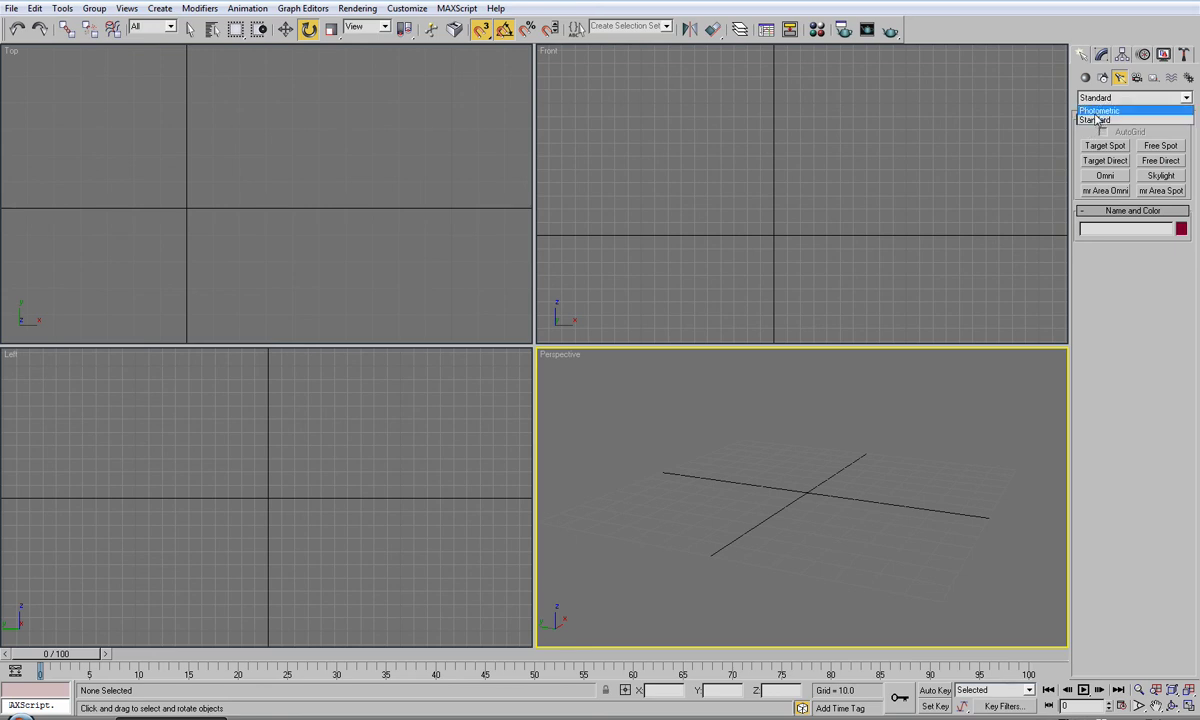
Step: Switch to Cameras, start a Target camera, and pan and orbit the Perspective view
left_click(1137, 82)
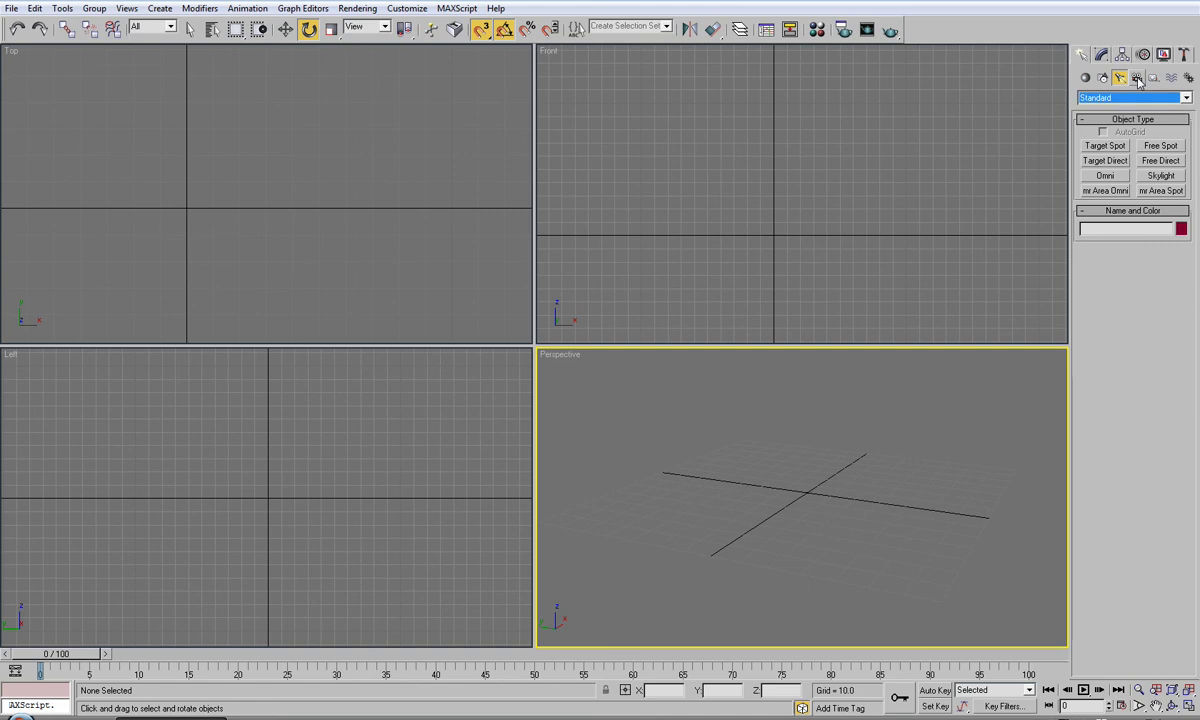
left_click(1137, 80)
middle_click_drag(814, 407, 868, 493)
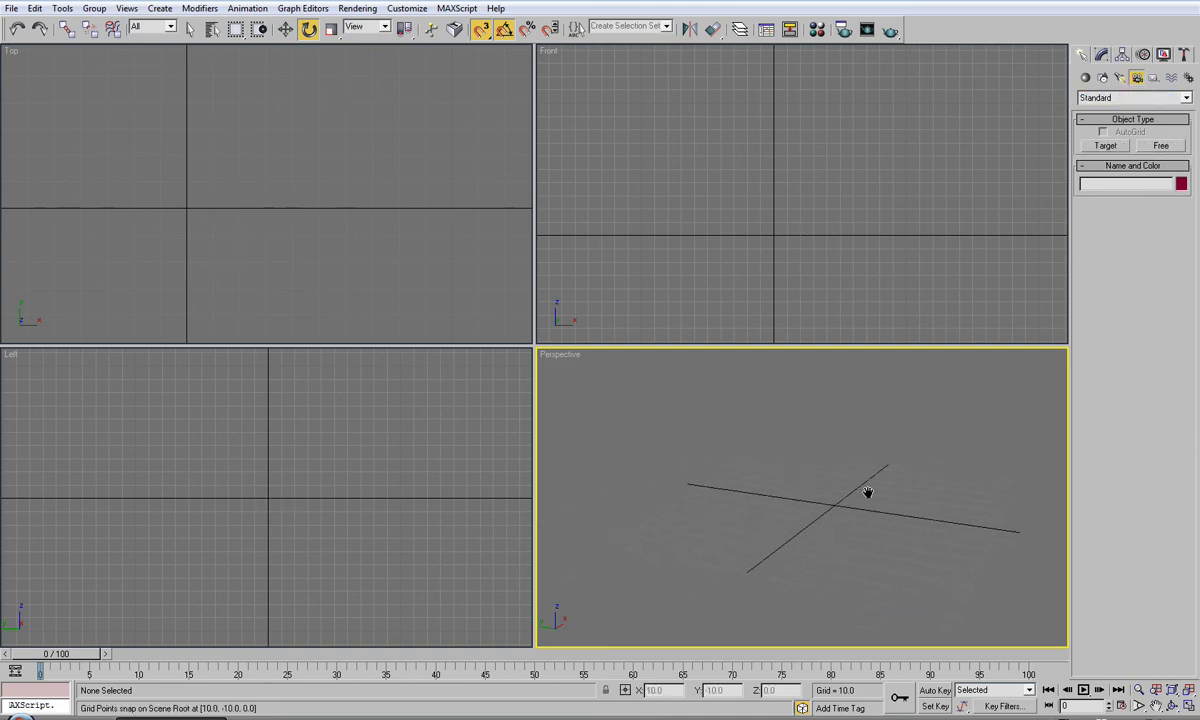
left_click(1118, 148)
mouse_move(809, 522)
middle_mouse_down()
mouse_move(797, 547)
mouse_move(825, 514)
middle_mouse_up()
middle_click_drag(752, 530, 797, 547, "alt")
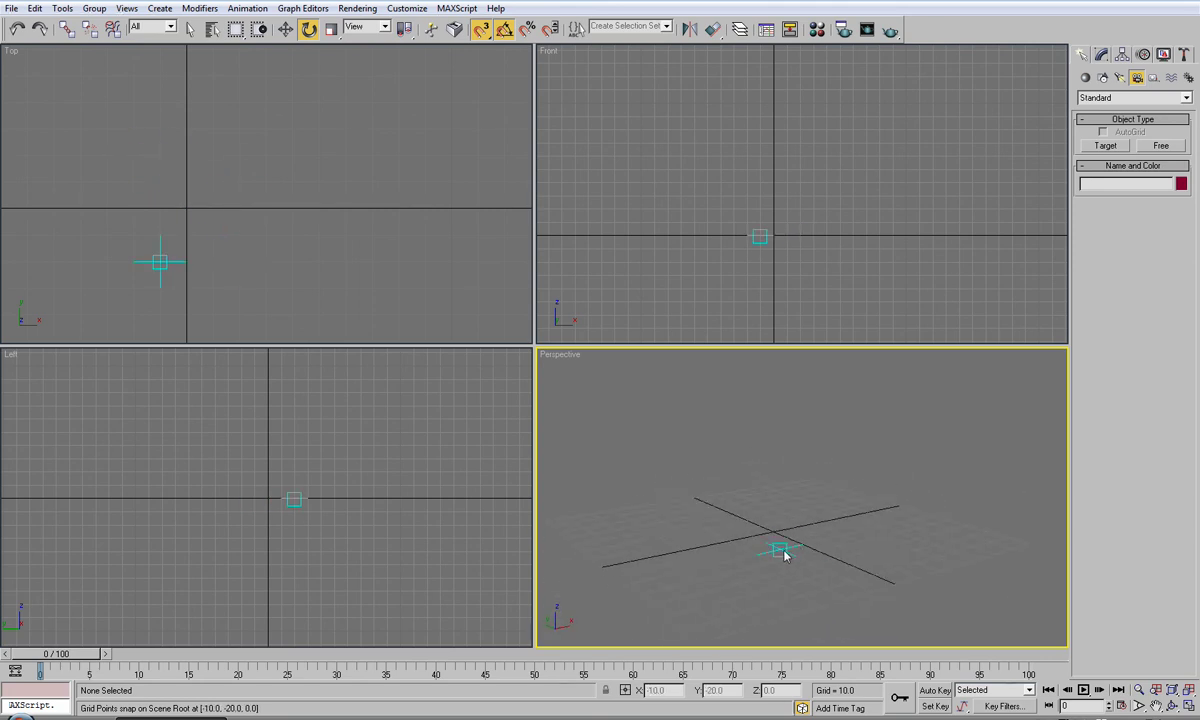
middle_click_drag(726, 522, 849, 553)
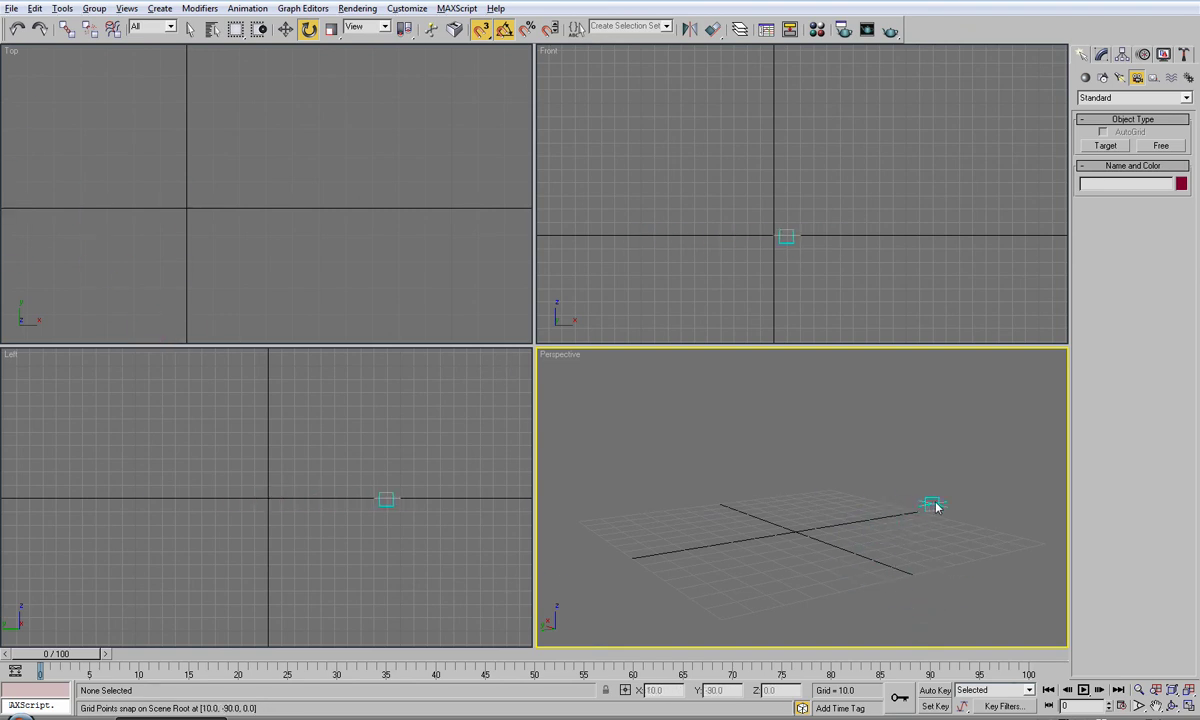
middle_click_drag(933, 513, 871, 482, "alt")
scroll(884, 461, "up", 3)
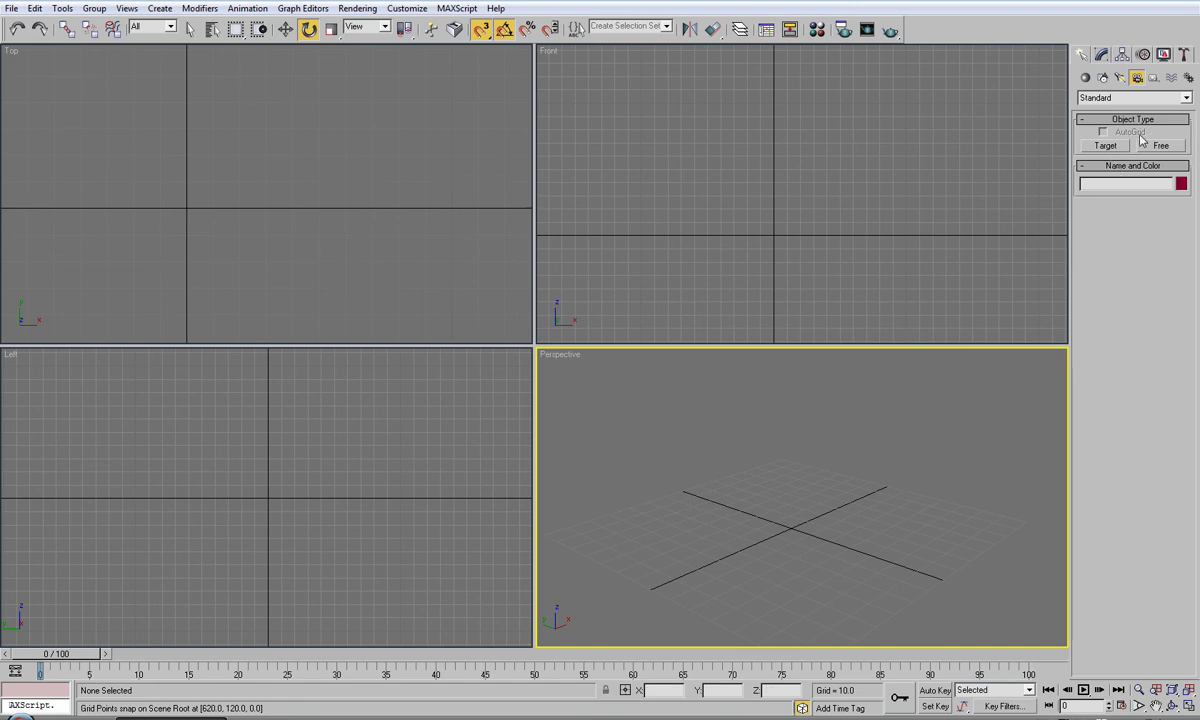
Step: Show the Helpers, Space Warps and Systems categories, picking Sunlight among the systems
left_click(1153, 79)
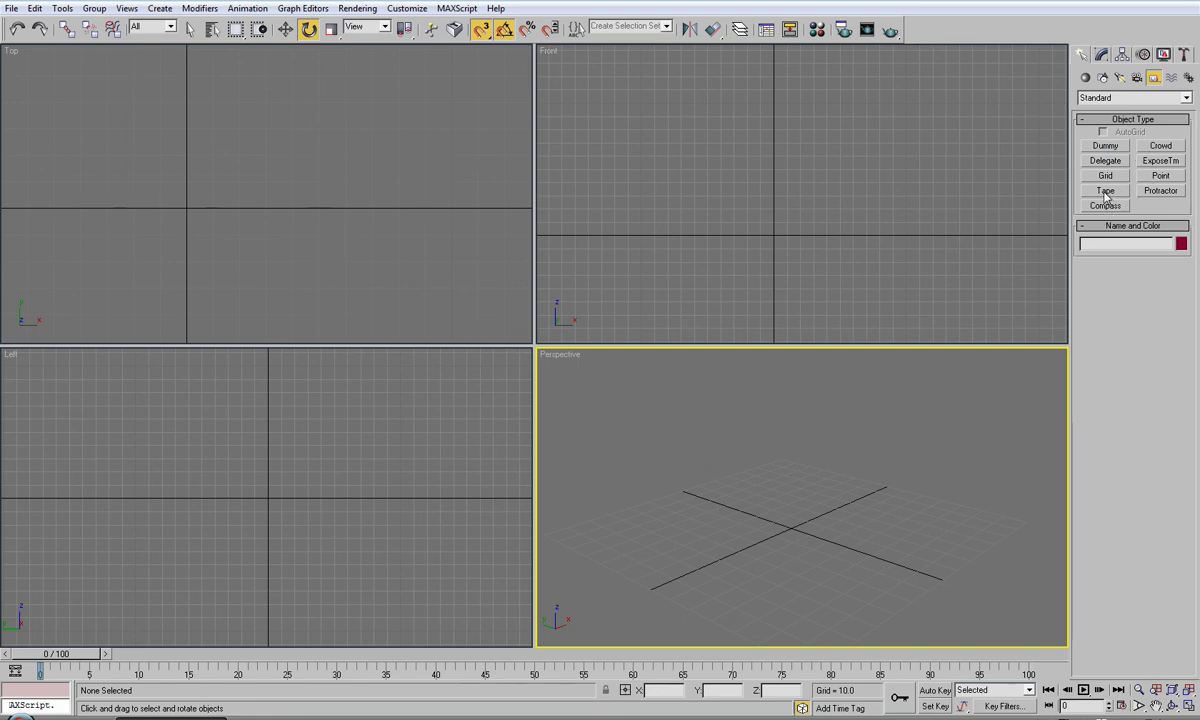
left_click(1171, 79)
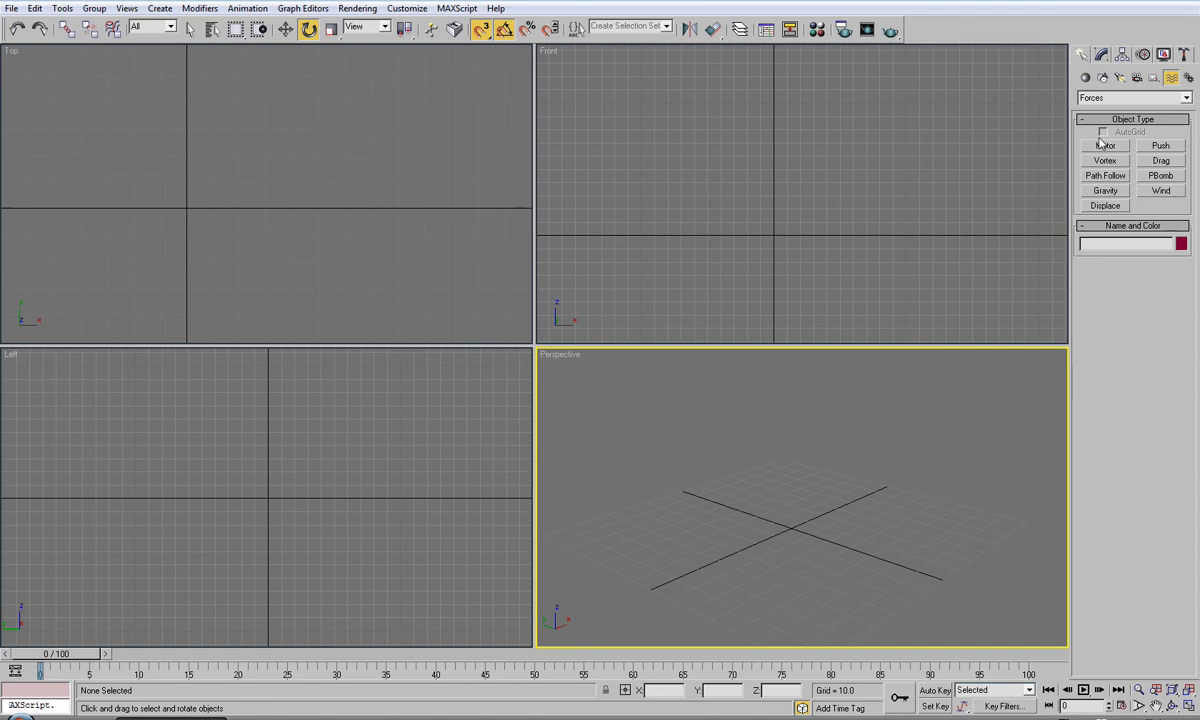
left_click(1188, 78)
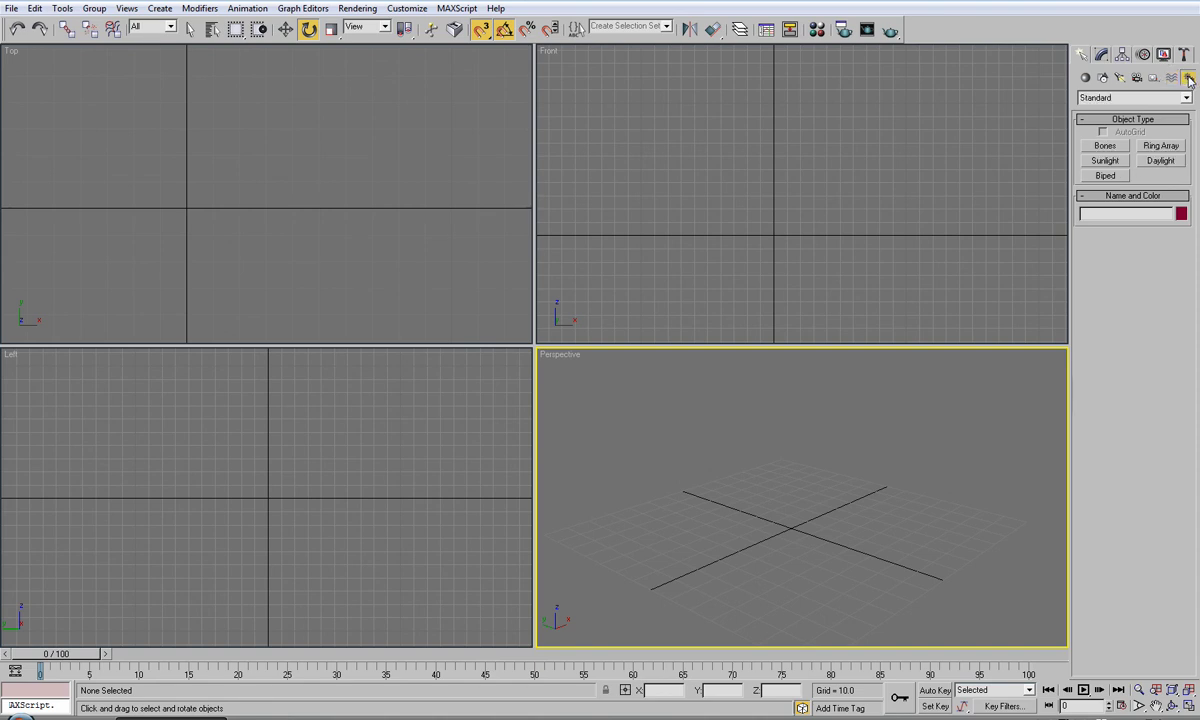
left_click(1118, 161)
middle_click_drag(835, 494, 938, 540)
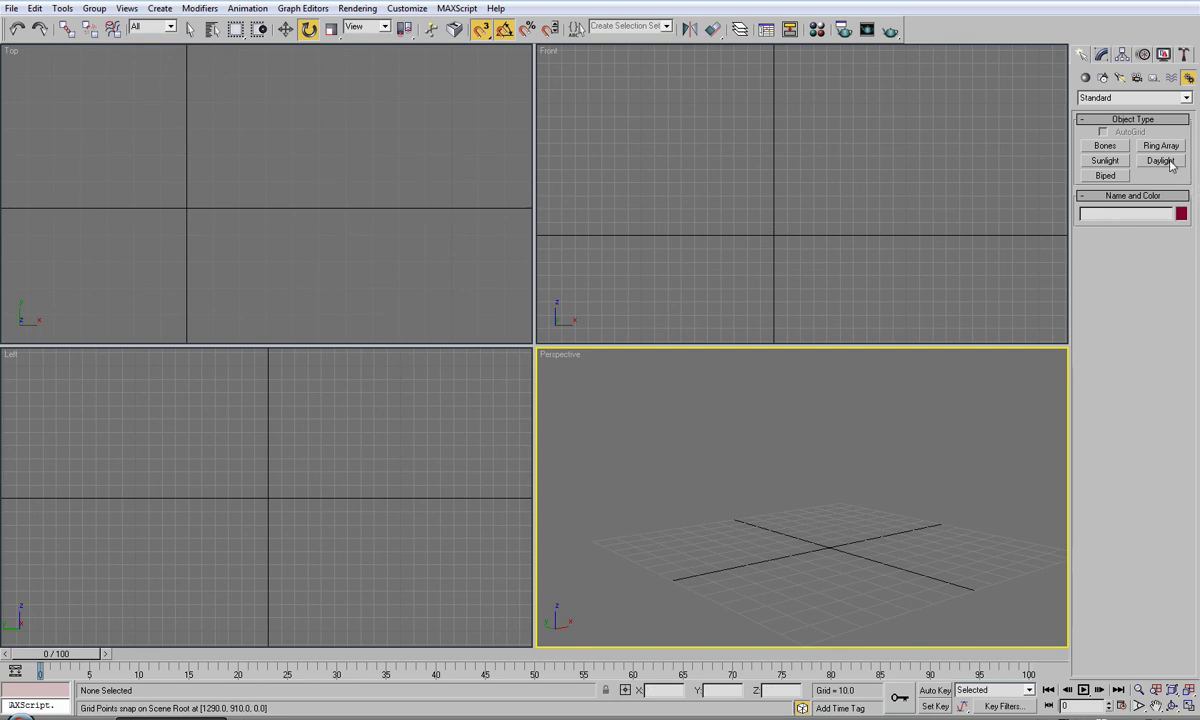
Step: Show Standard Primitives, then visit the Modify and Hierarchy panels
left_click(1085, 77)
left_click(1100, 55)
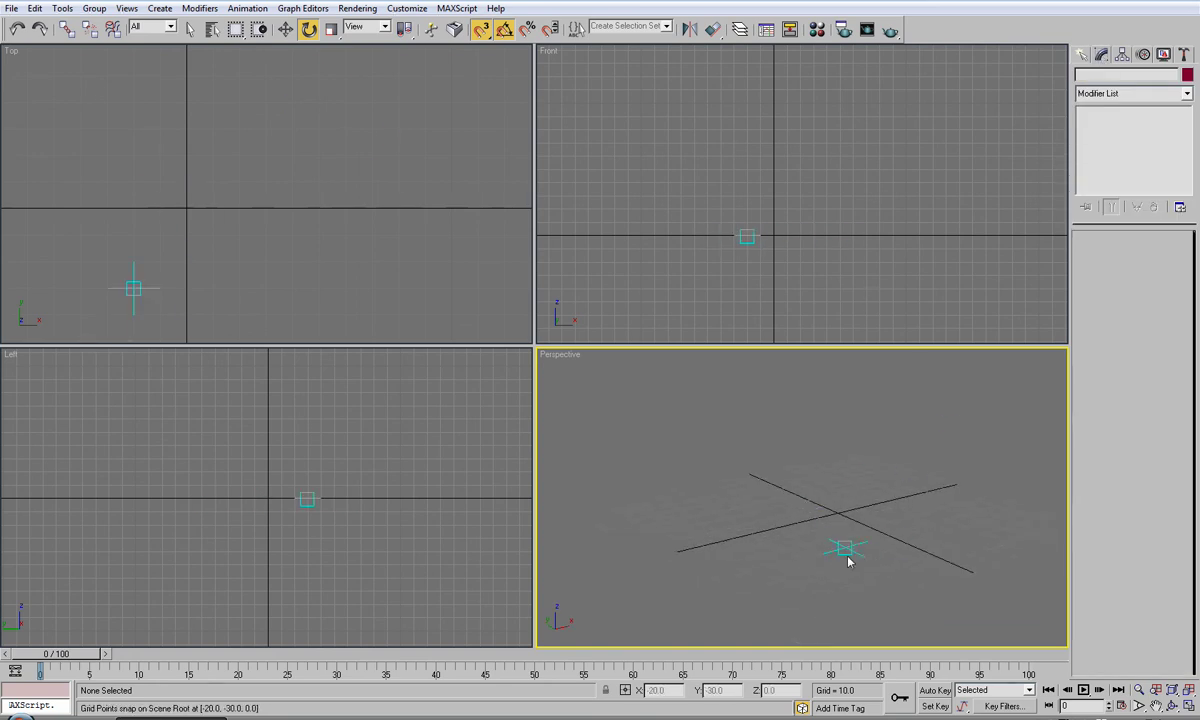
middle_click_drag(846, 536, 839, 528)
left_click(1082, 54)
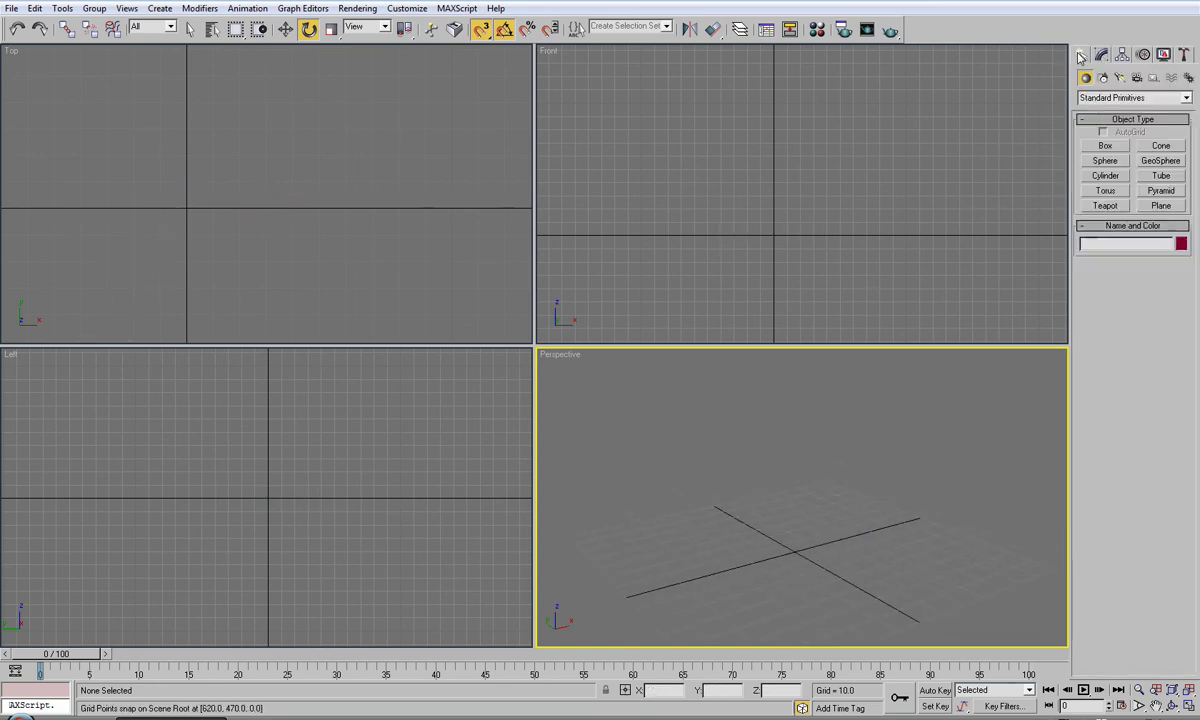
left_click(1121, 55)
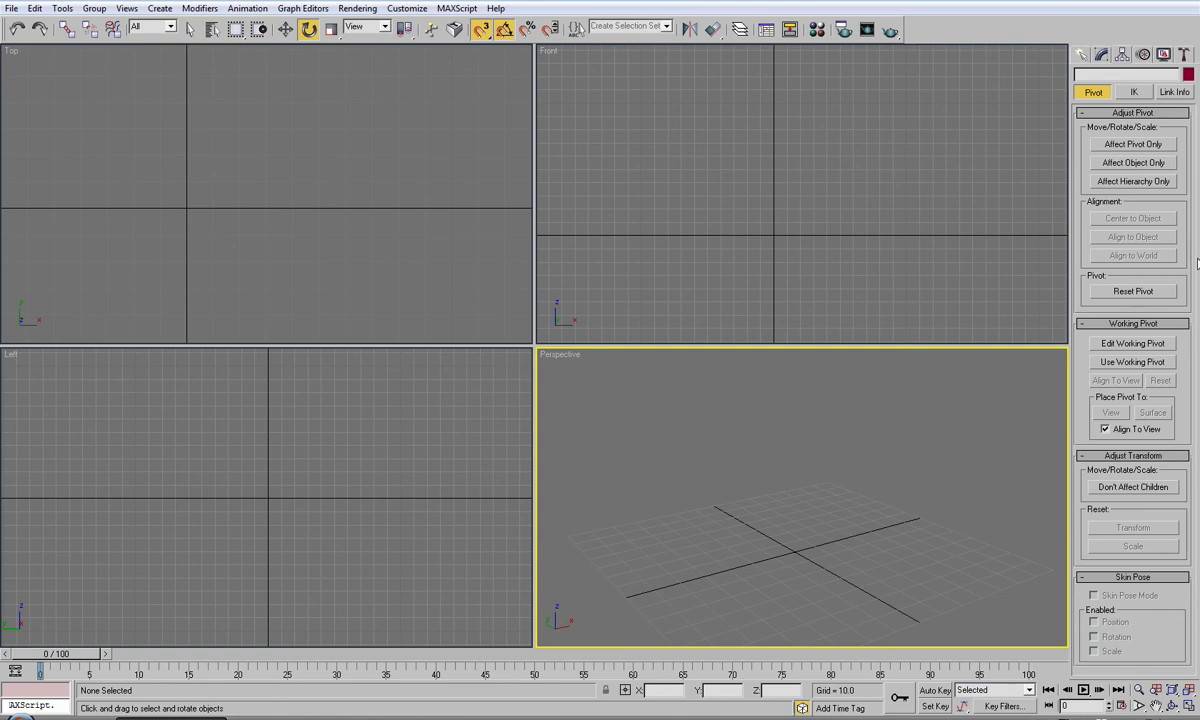
Step: Visit the Motion, Display and Utilities panels, then return to Create Standard Primitives
left_click(1144, 56)
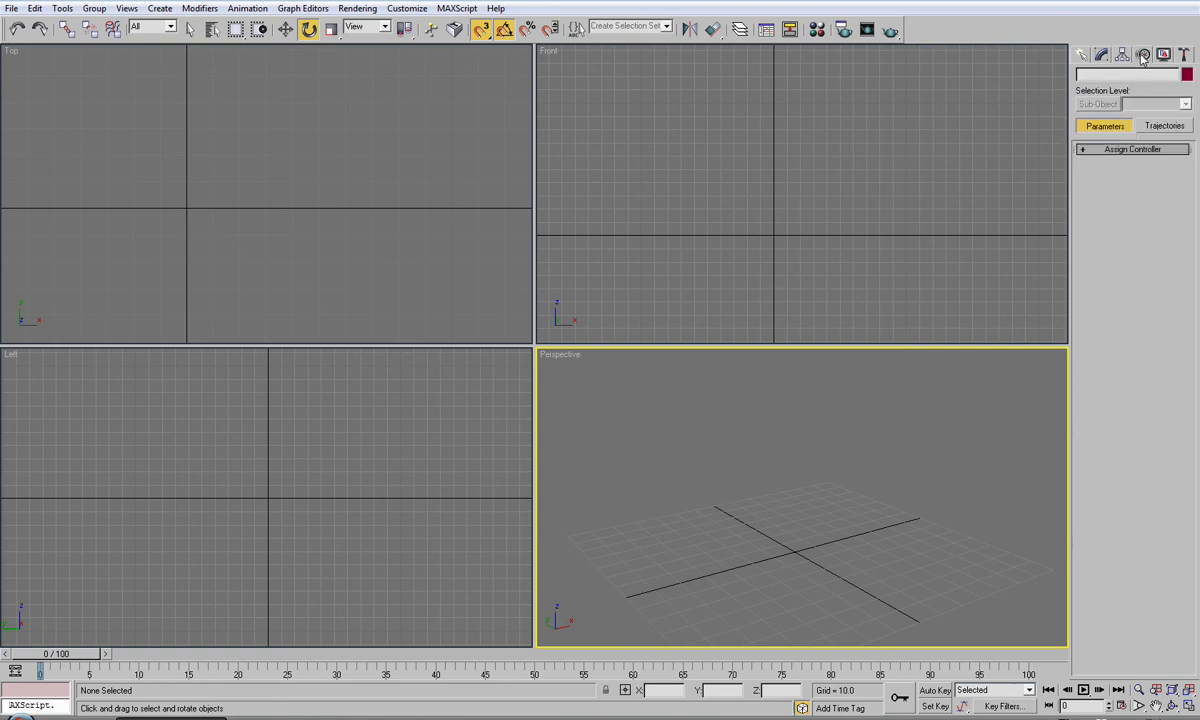
left_click(1163, 55)
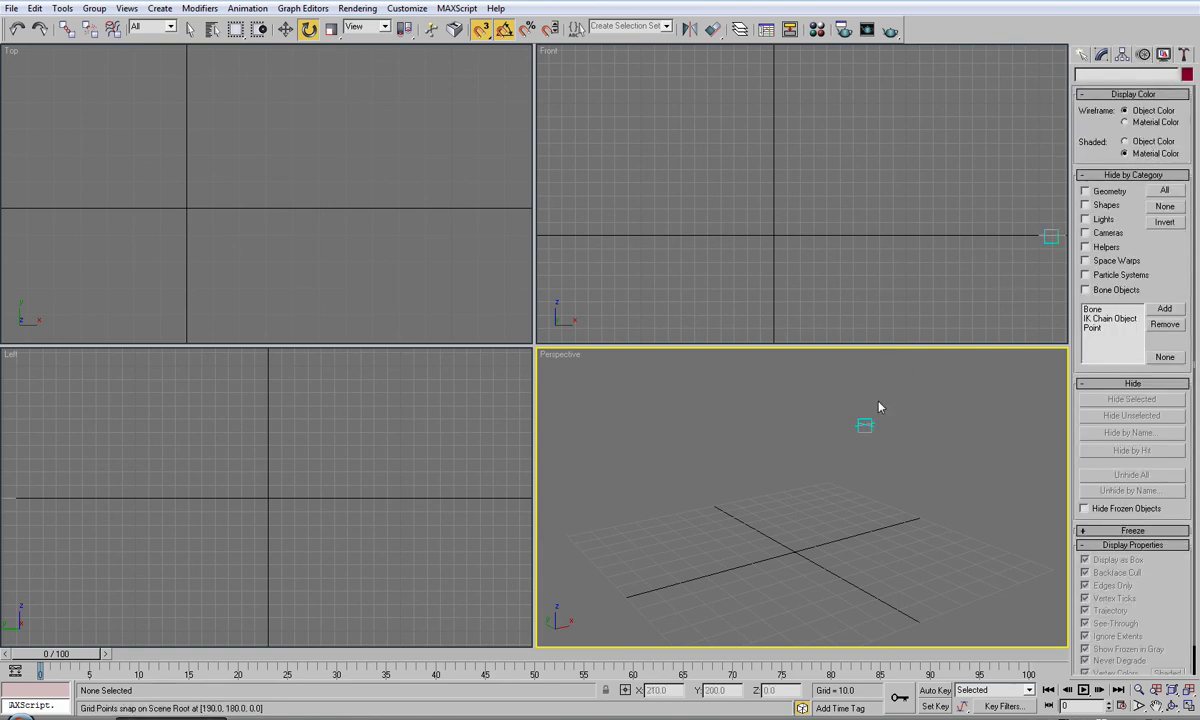
mouse_move(878, 407)
middle_mouse_down("alt")
mouse_move(830, 450)
mouse_move(860, 447)
mouse_move(1062, 557)
middle_mouse_up("alt")
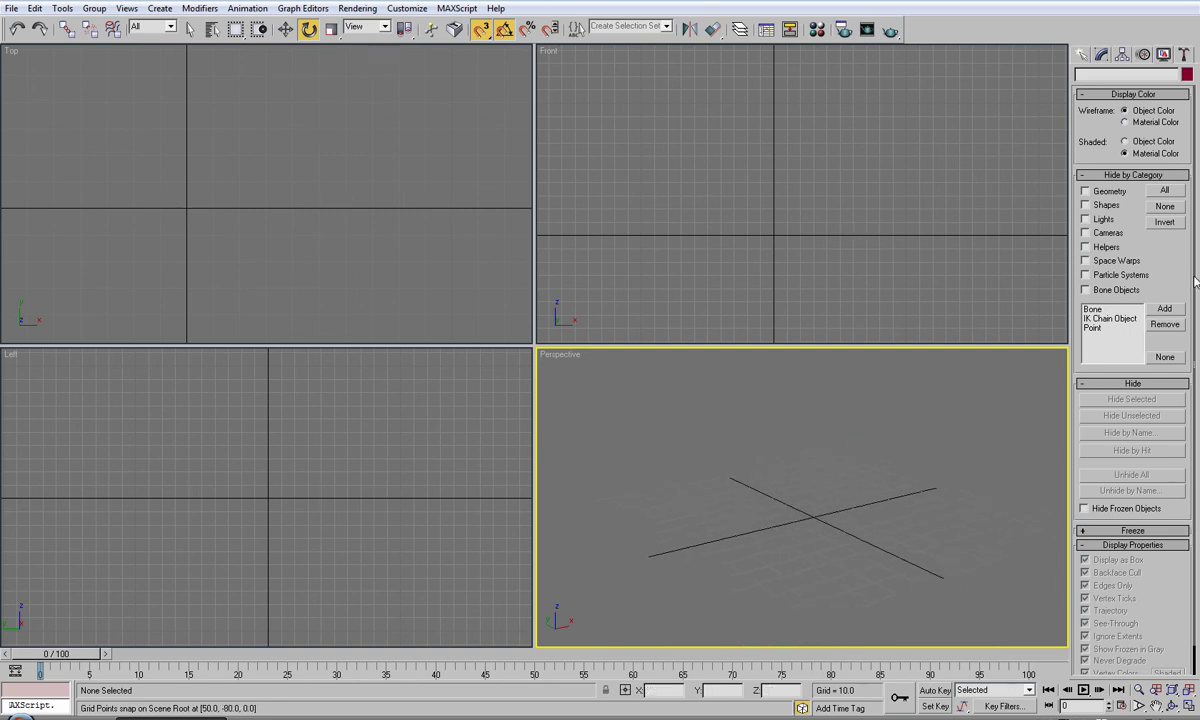
left_click(1184, 54)
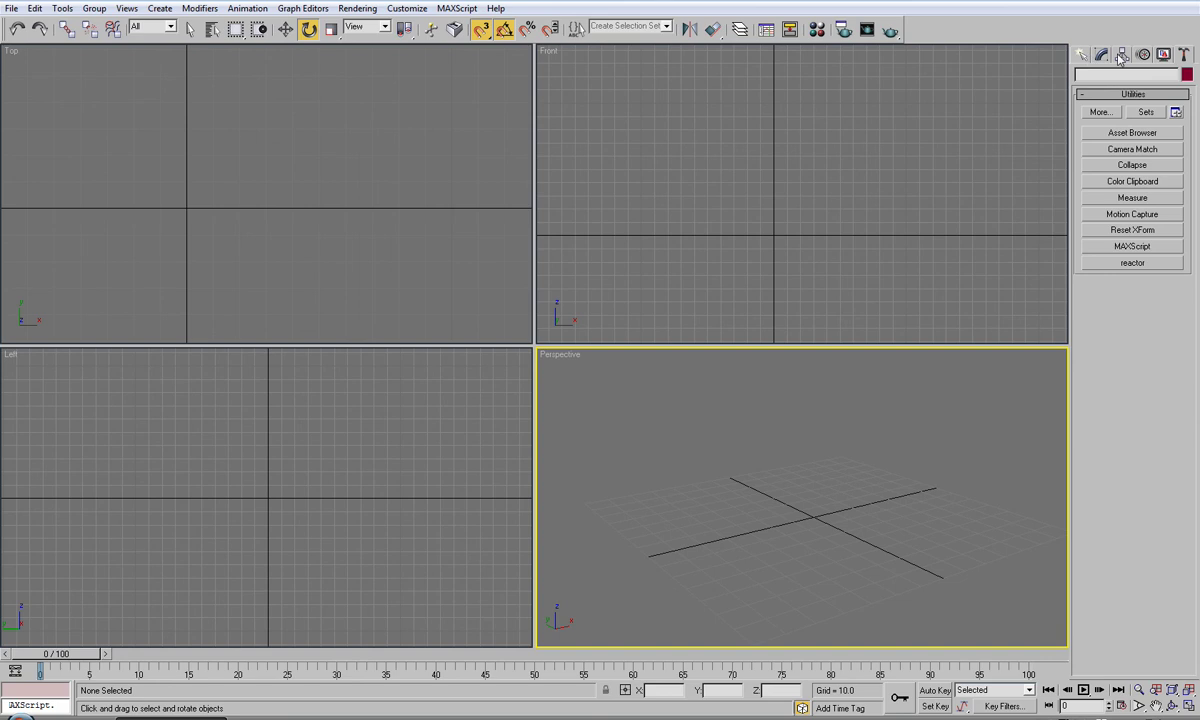
left_click(1084, 58)
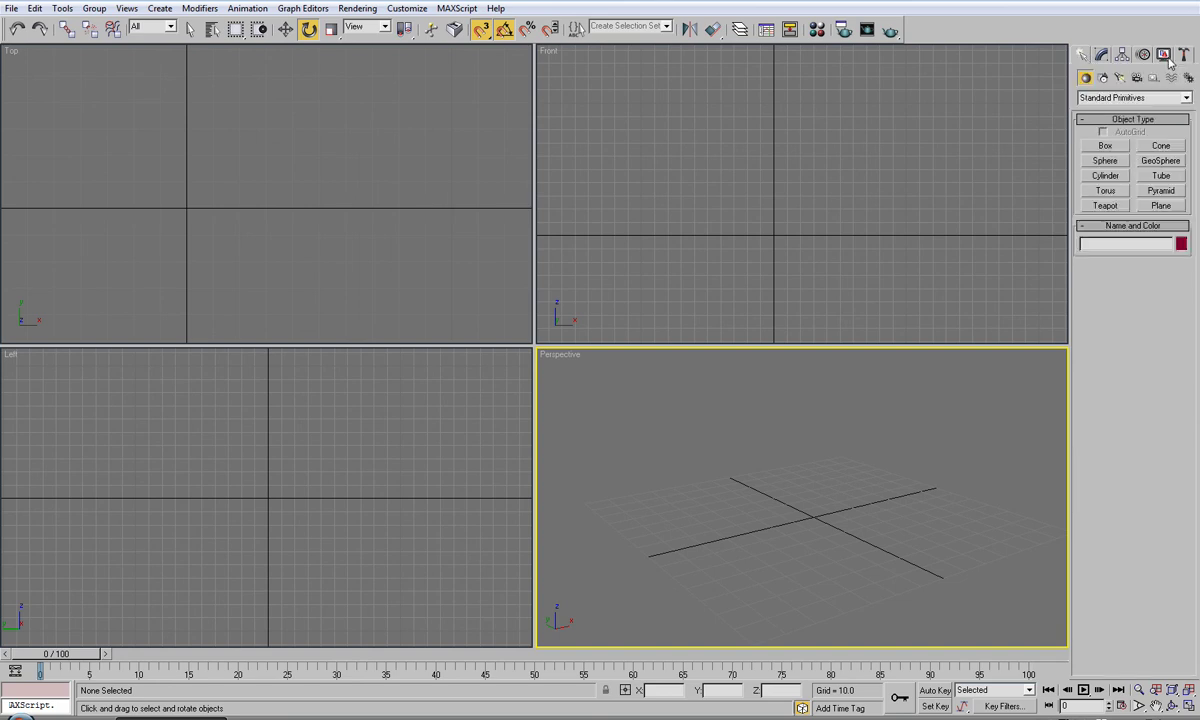
left_click(1183, 53)
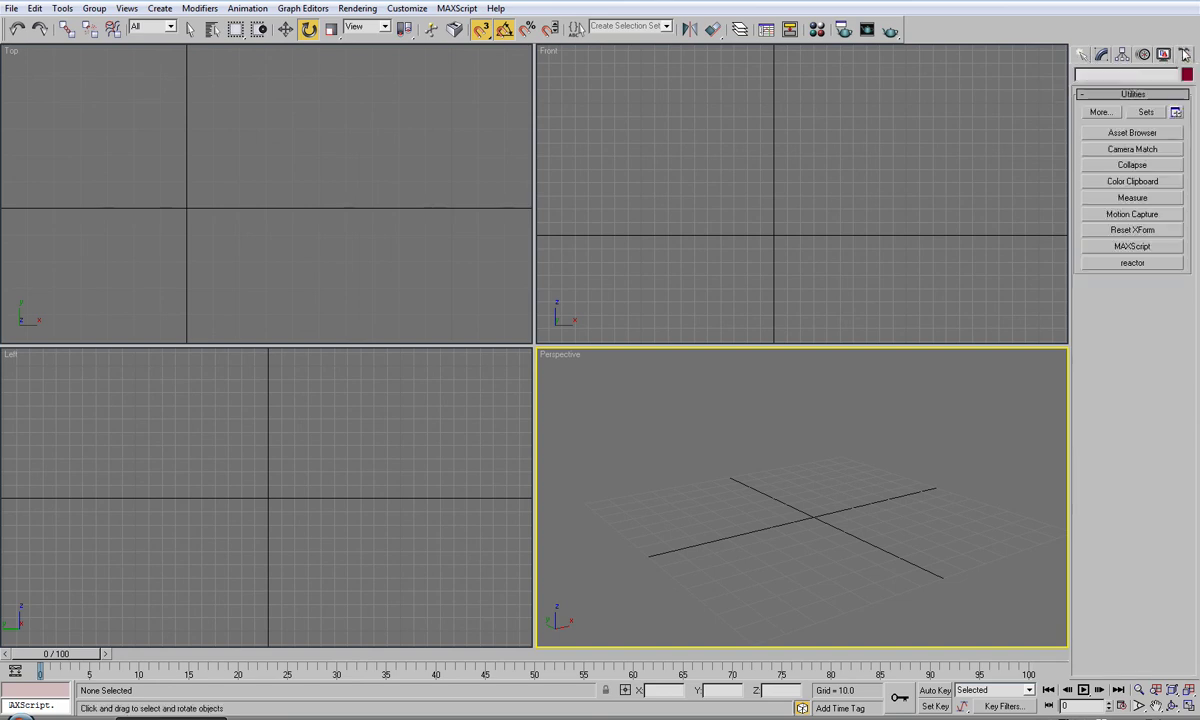
left_click(1084, 54)
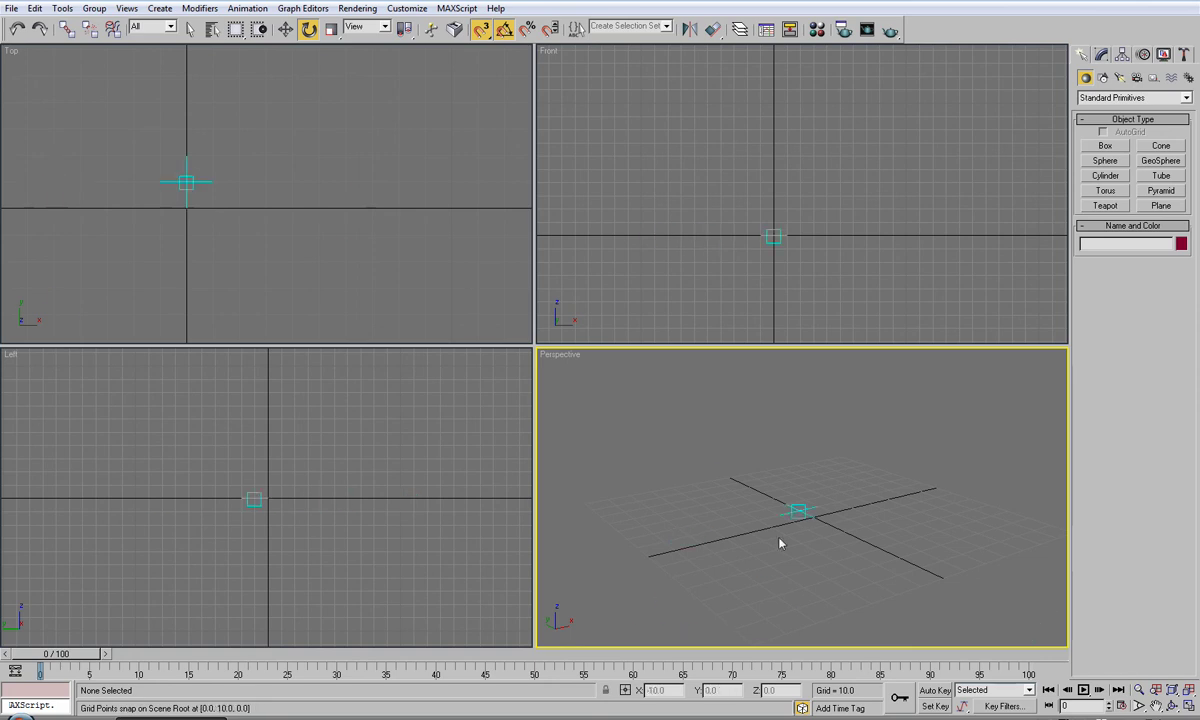